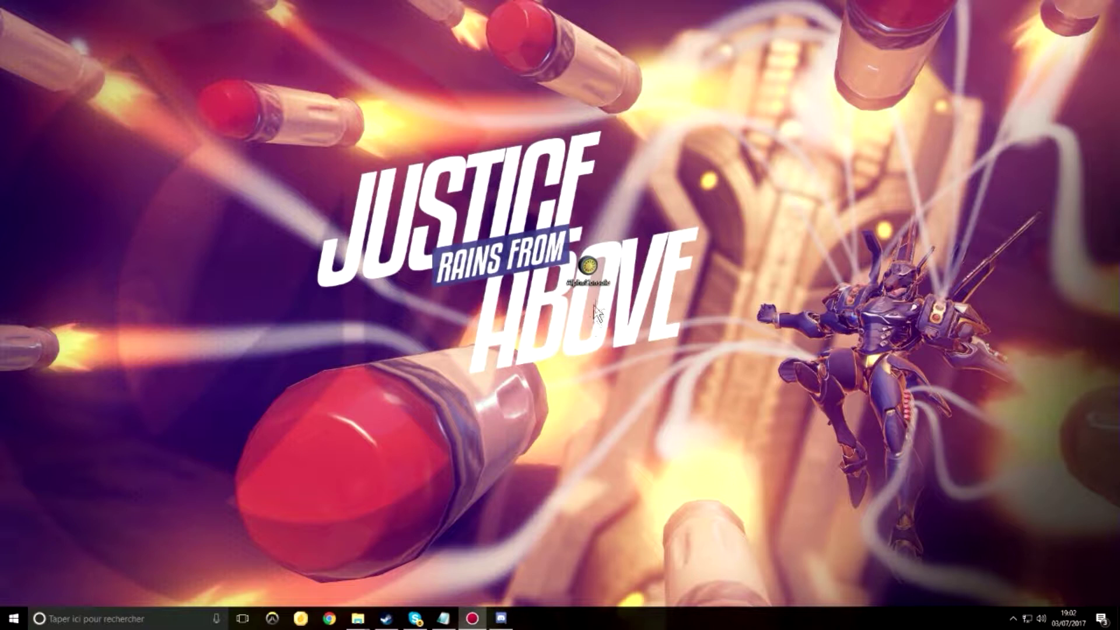
- Launch AlphaConsole from the desktop and minimize its window
drag(586, 96, 586, 102)
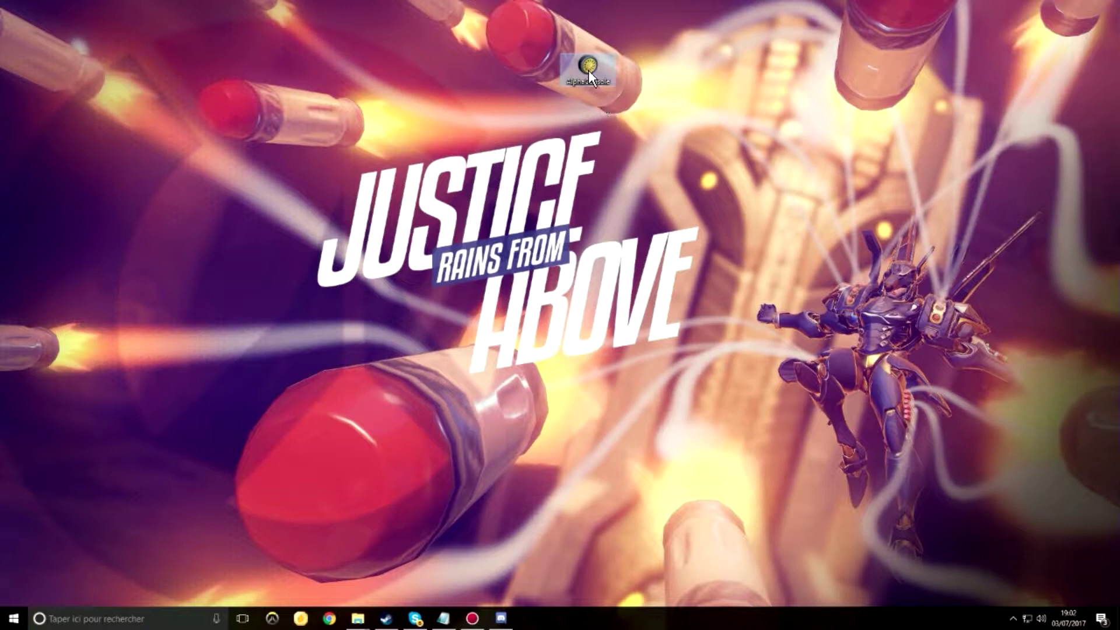
double_click(588, 70)
drag(519, 219, 564, 205)
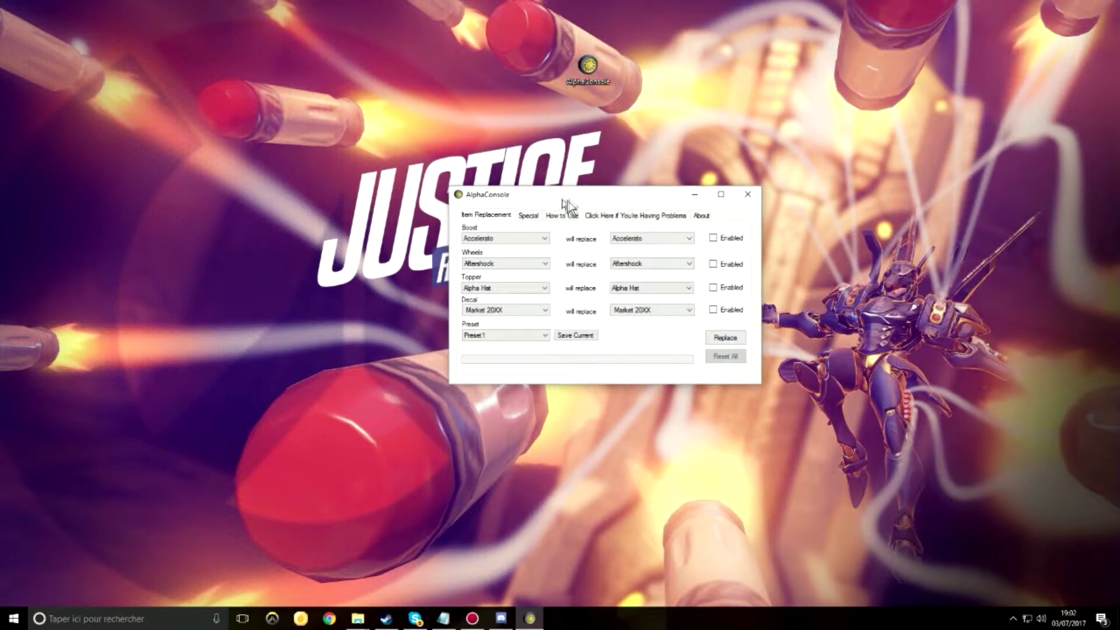
click(693, 195)
- Switch to Steam, launch Rocket League from the library and get to the game's main menu
click(394, 621)
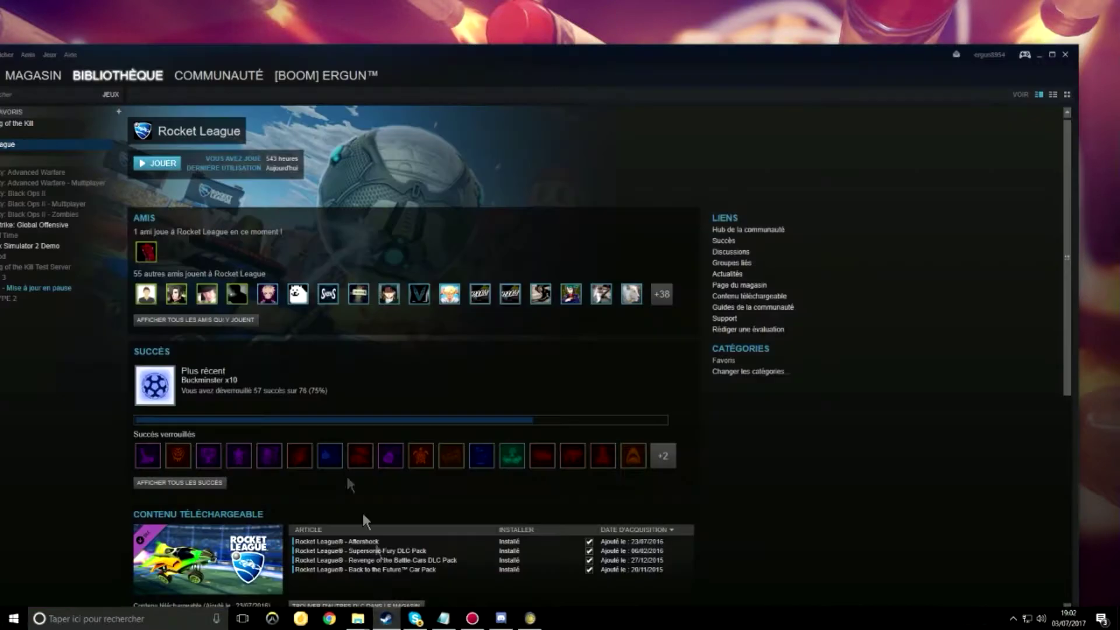
drag(482, 60, 556, 29)
click(240, 133)
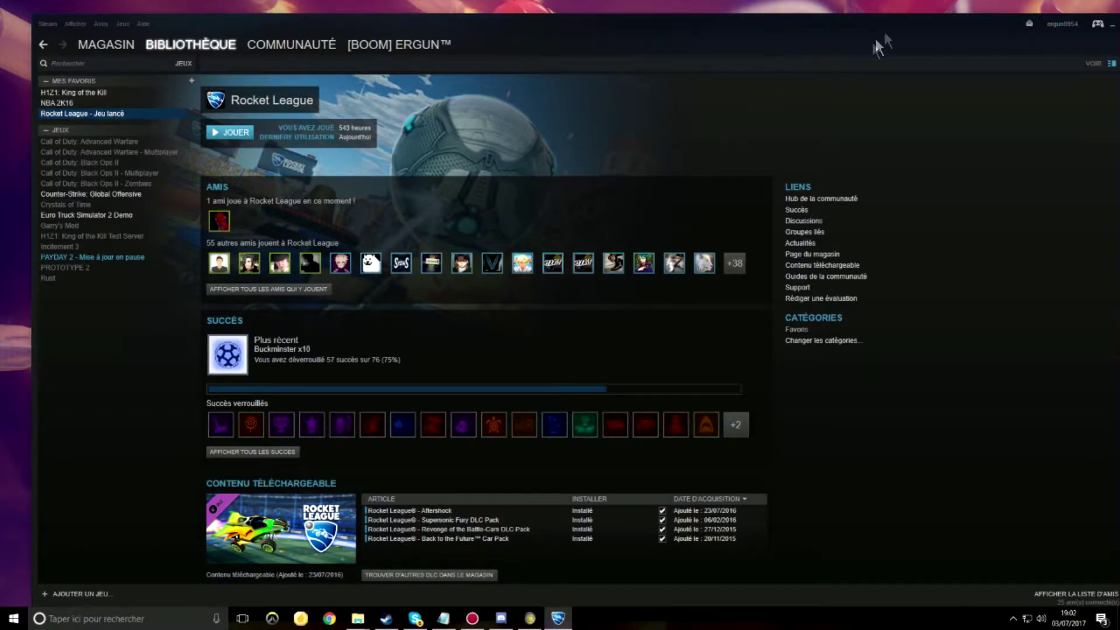
drag(873, 36, 927, 90)
click(986, 62)
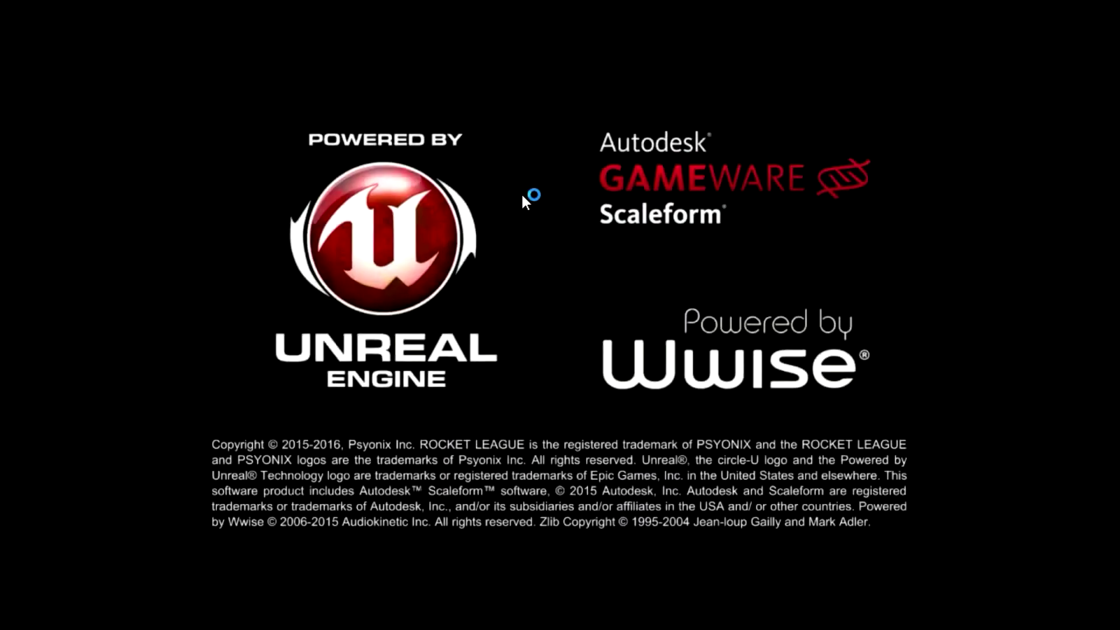
click(526, 198)
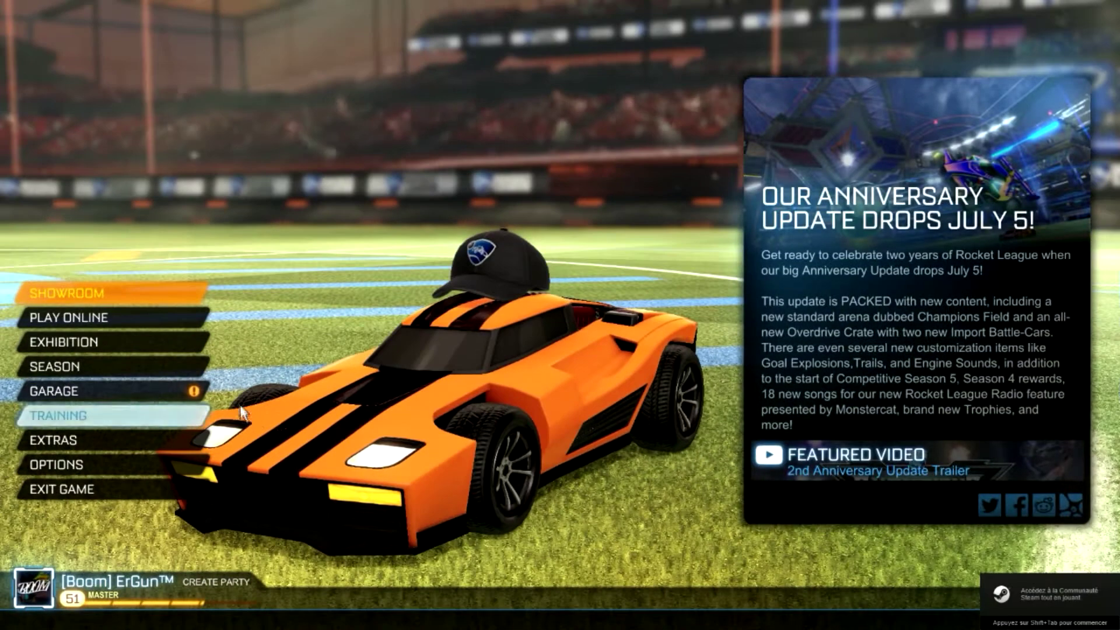
- Bring the AlphaConsole window up over the running game and close it
key(super)
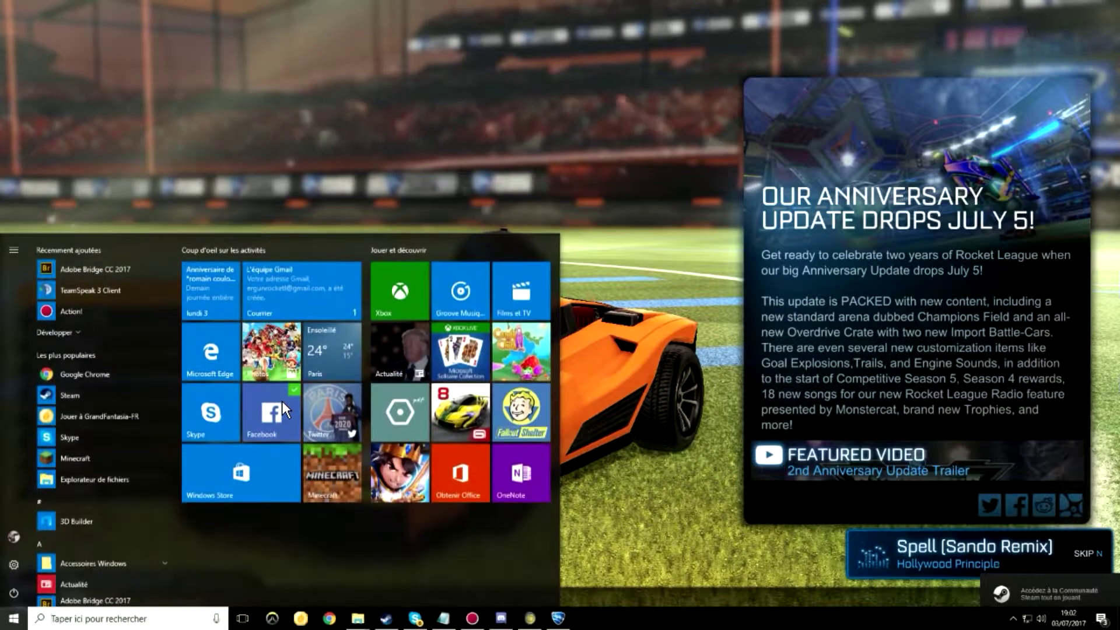
click(530, 618)
drag(588, 194, 707, 180)
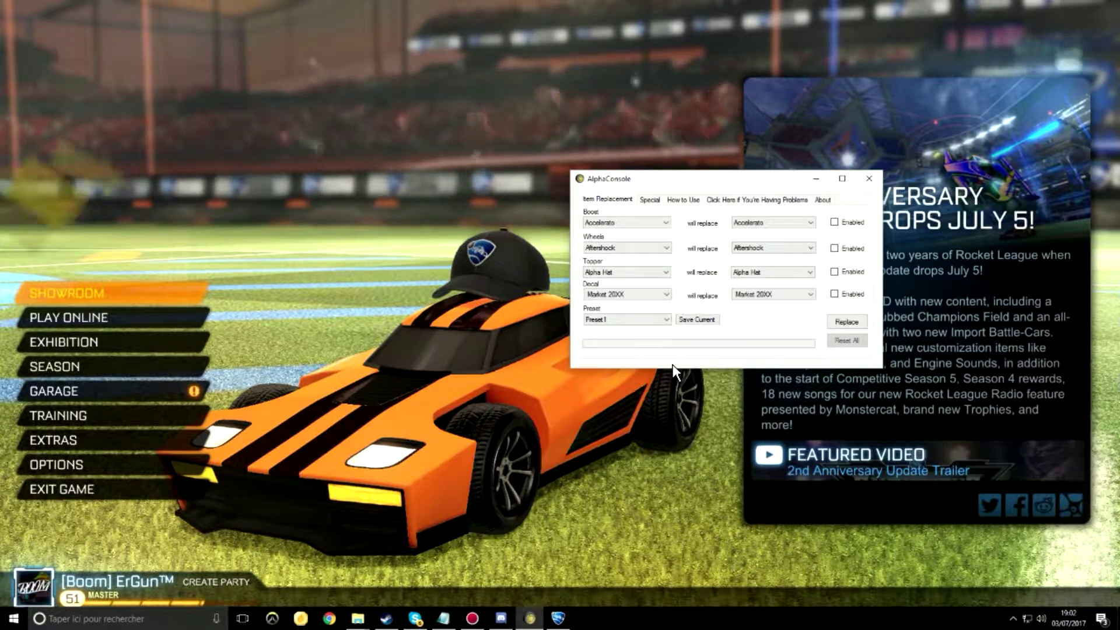
click(868, 179)
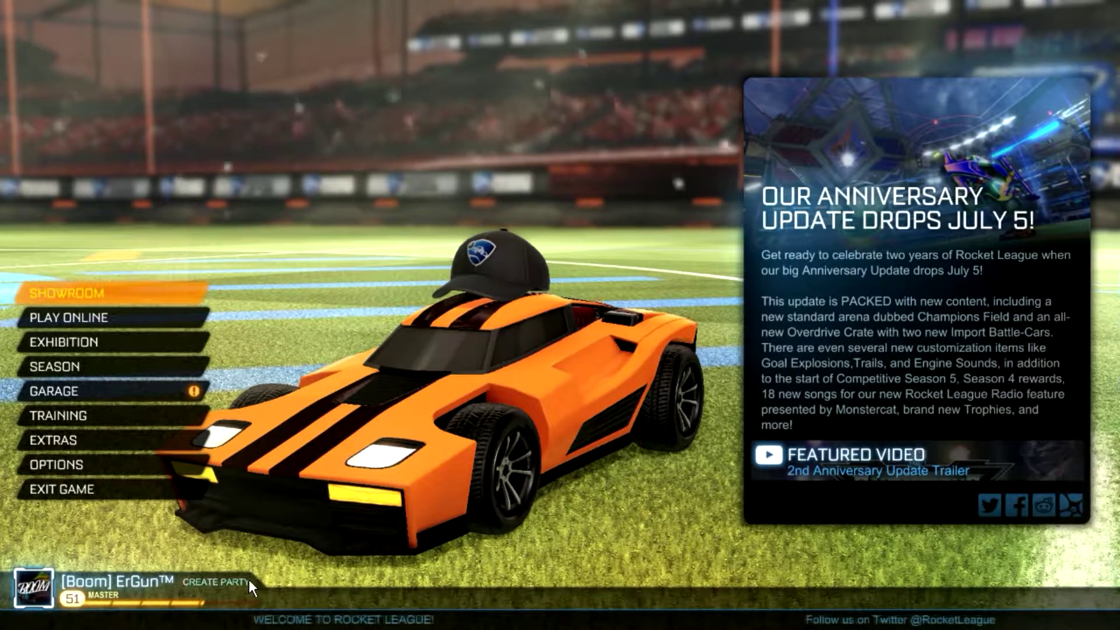
- Check the contents of the Alphaconsole folder and close the folder window
key(super)
mouse_move(357, 618)
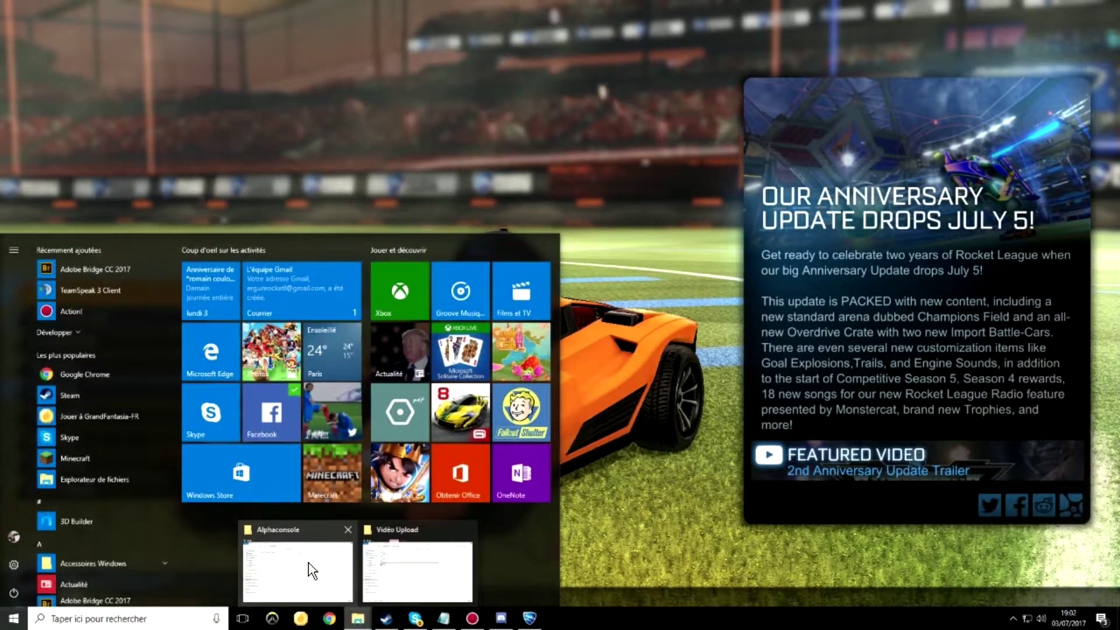
click(320, 570)
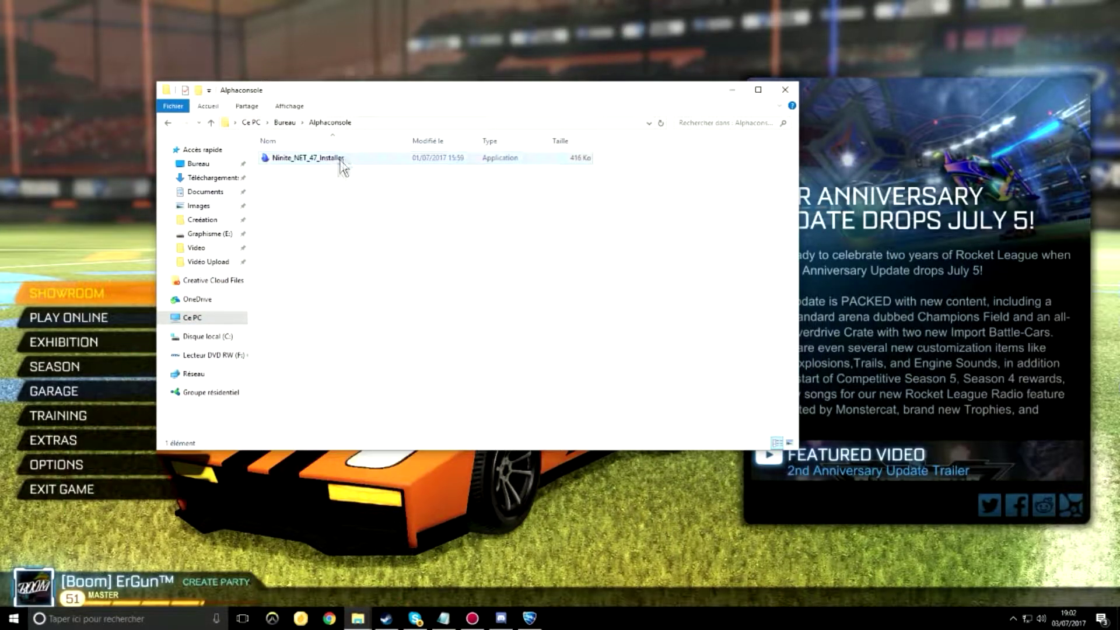
click(783, 92)
- Reopen AlphaConsole over the running game and move its window clear of the car
key(super)
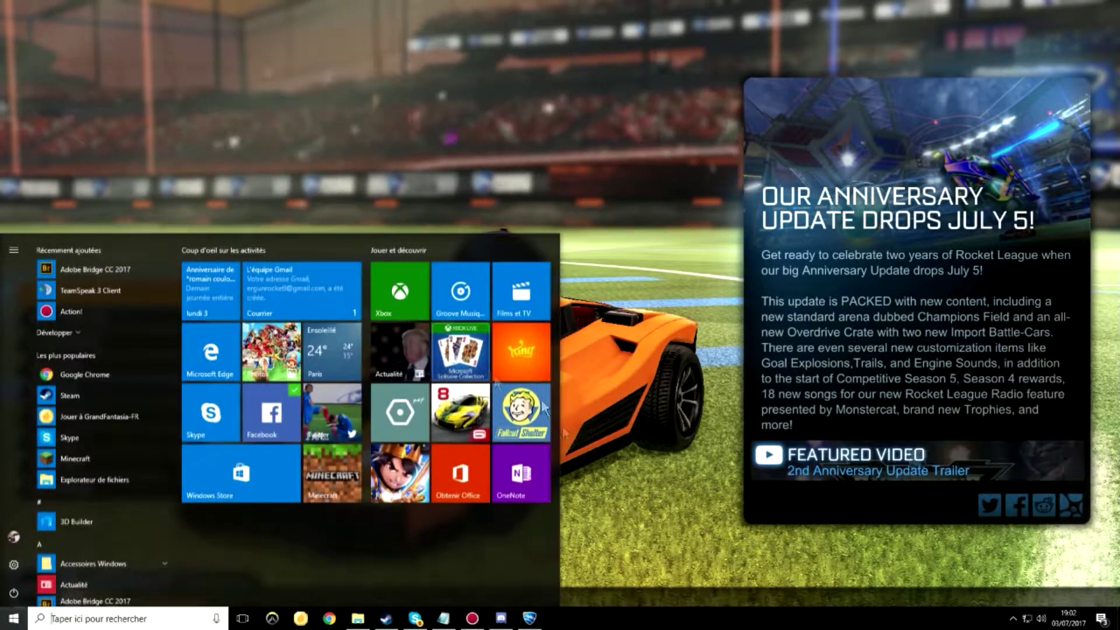
click(358, 618)
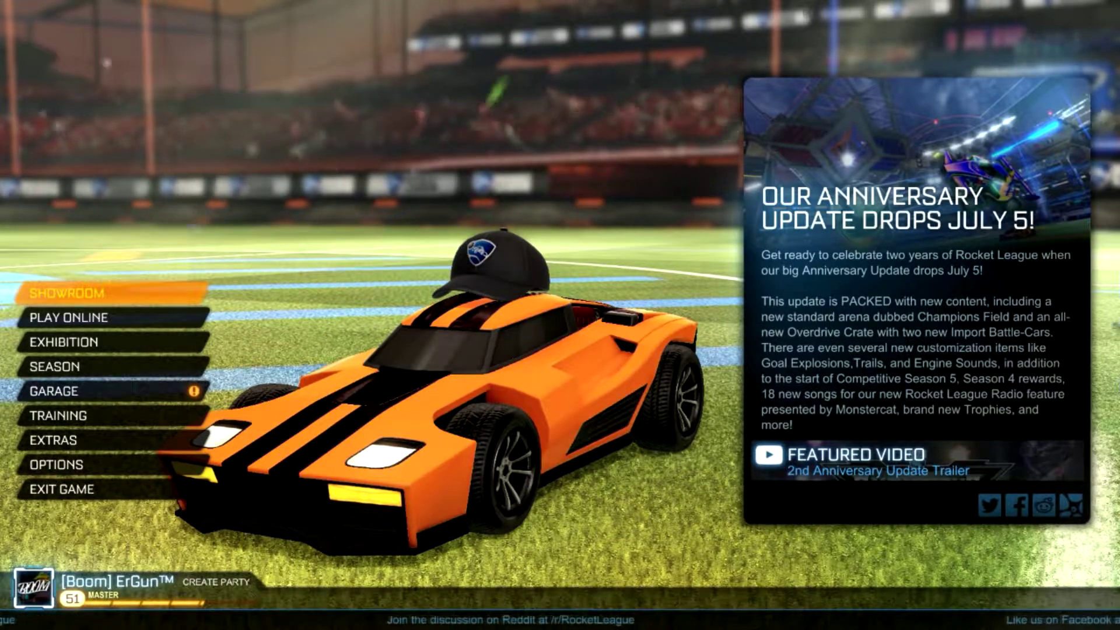
key(alt+Tab)
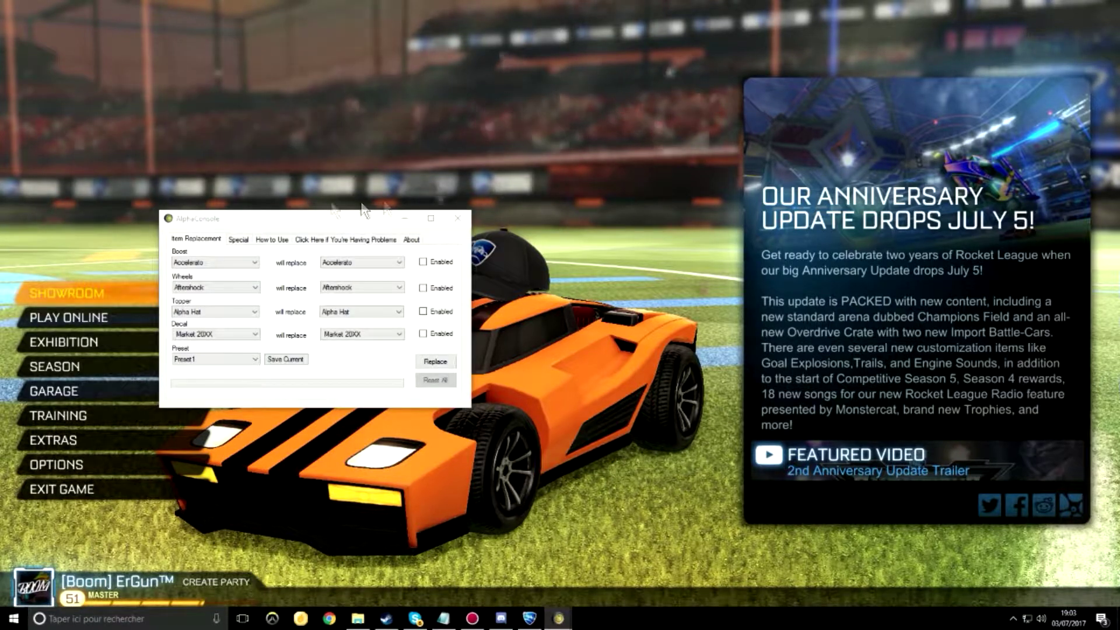
drag(286, 219, 508, 207)
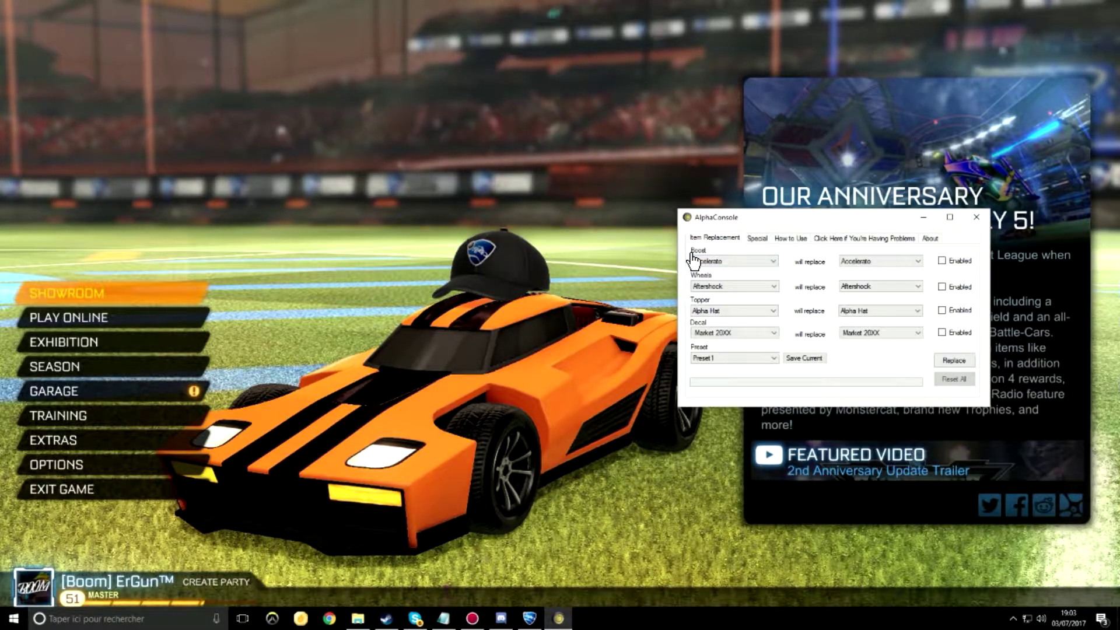
- Switch to Rocket League and open the garage's rocket trail collection to check which trail is equipped
click(756, 268)
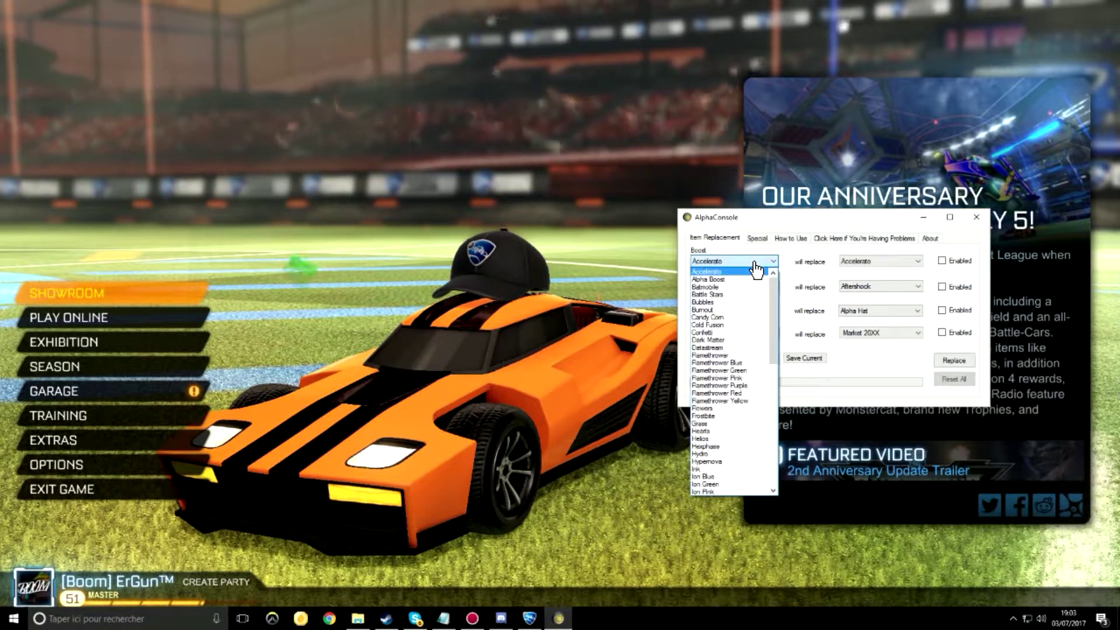
click(756, 268)
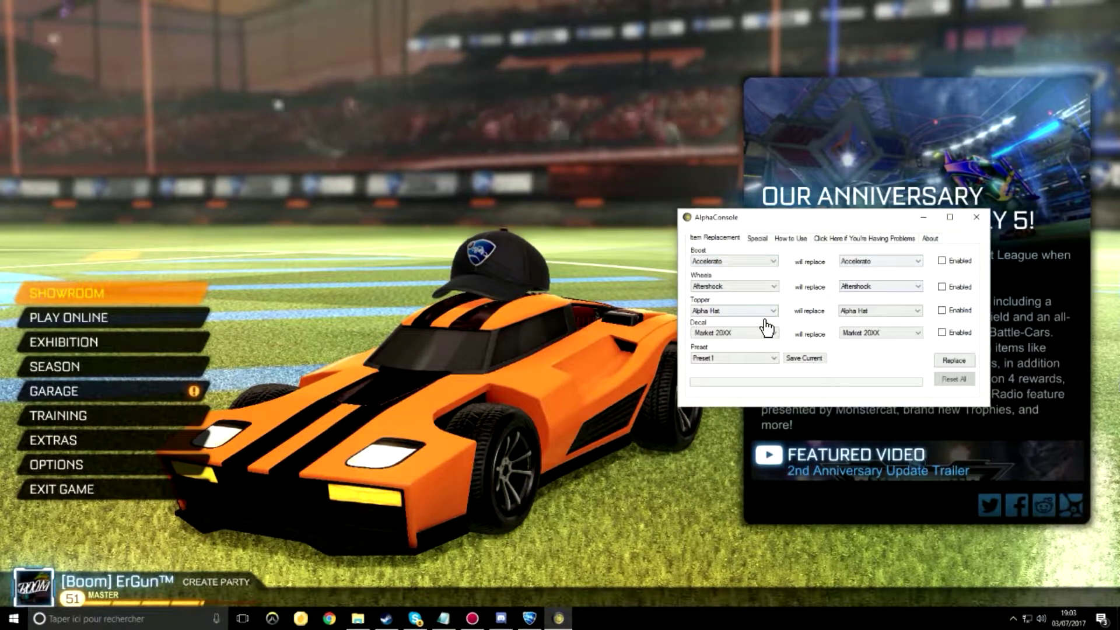
click(494, 319)
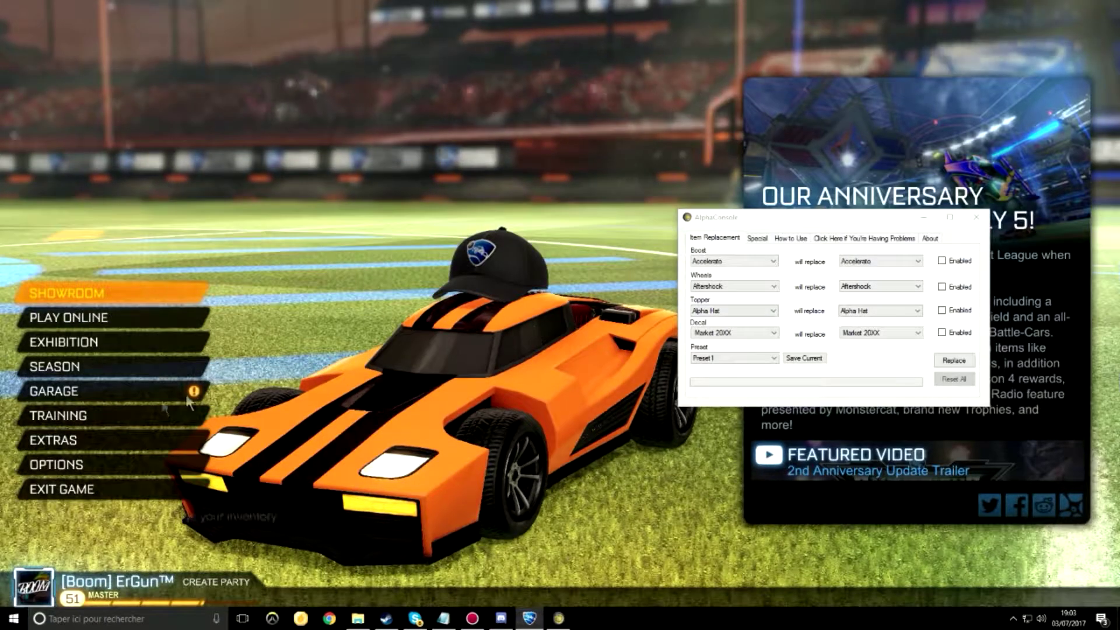
click(70, 391)
click(105, 437)
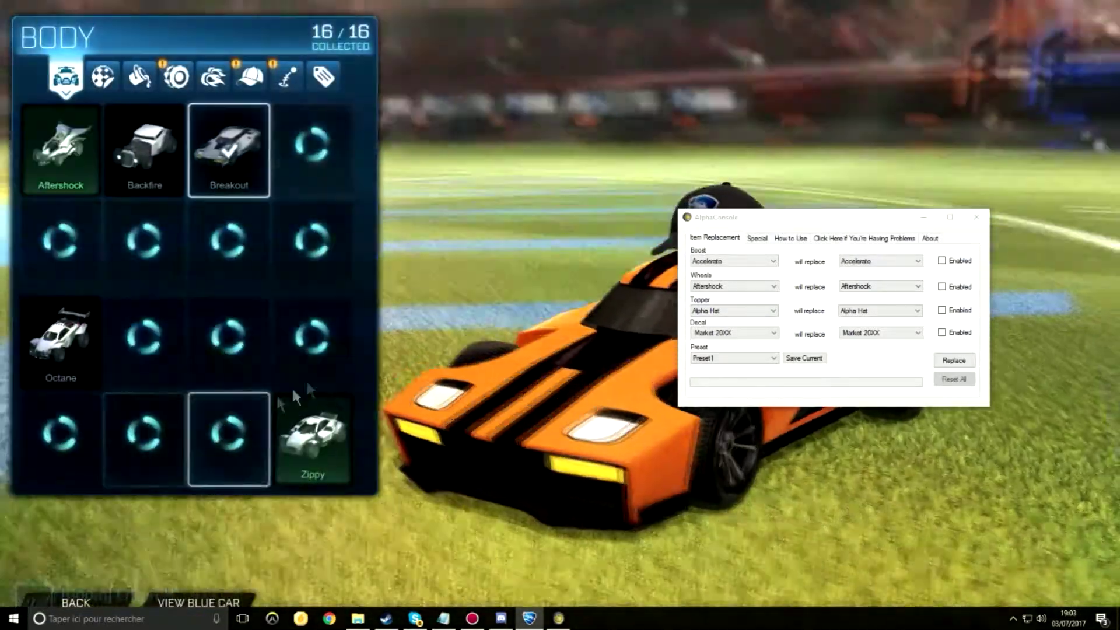
click(220, 76)
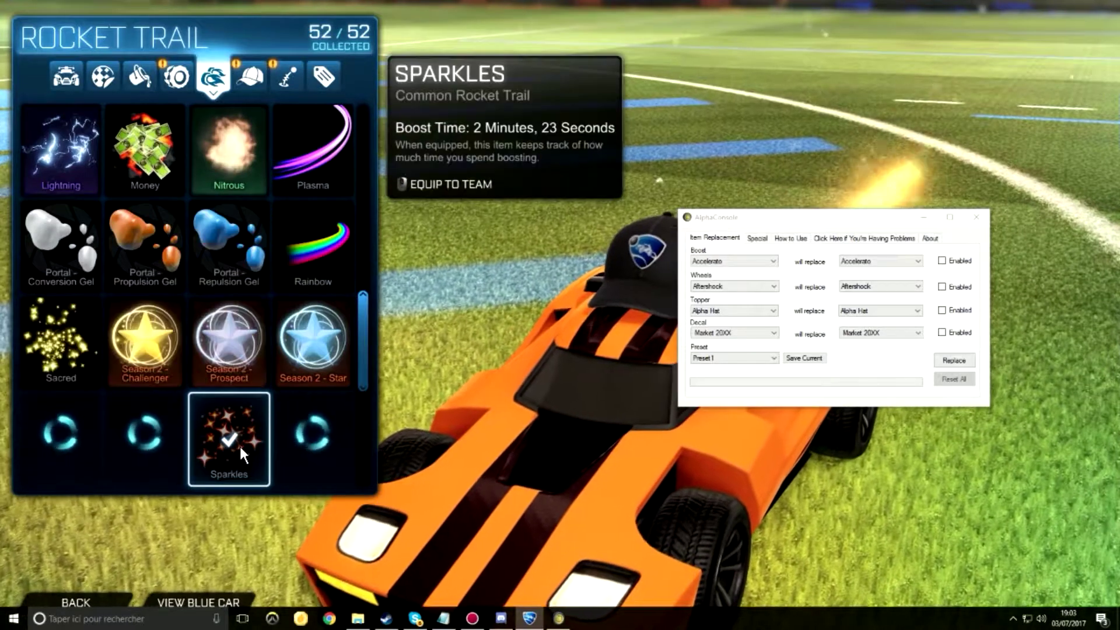
- Set the boost replacement in AlphaConsole so that Alpha Boost will replace Sparkles
click(733, 261)
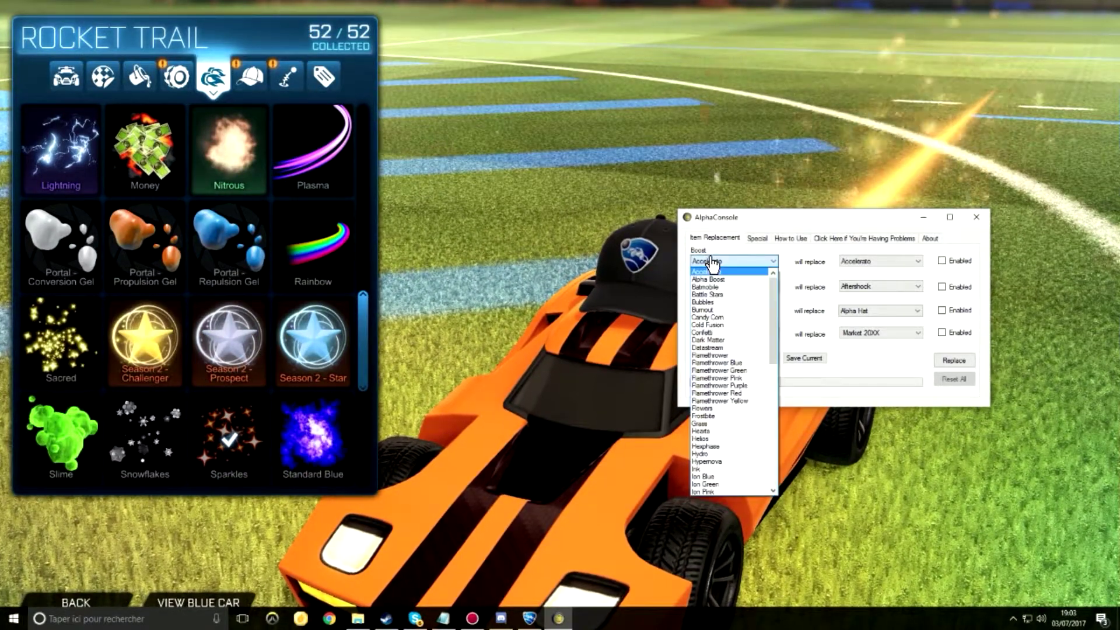
click(731, 280)
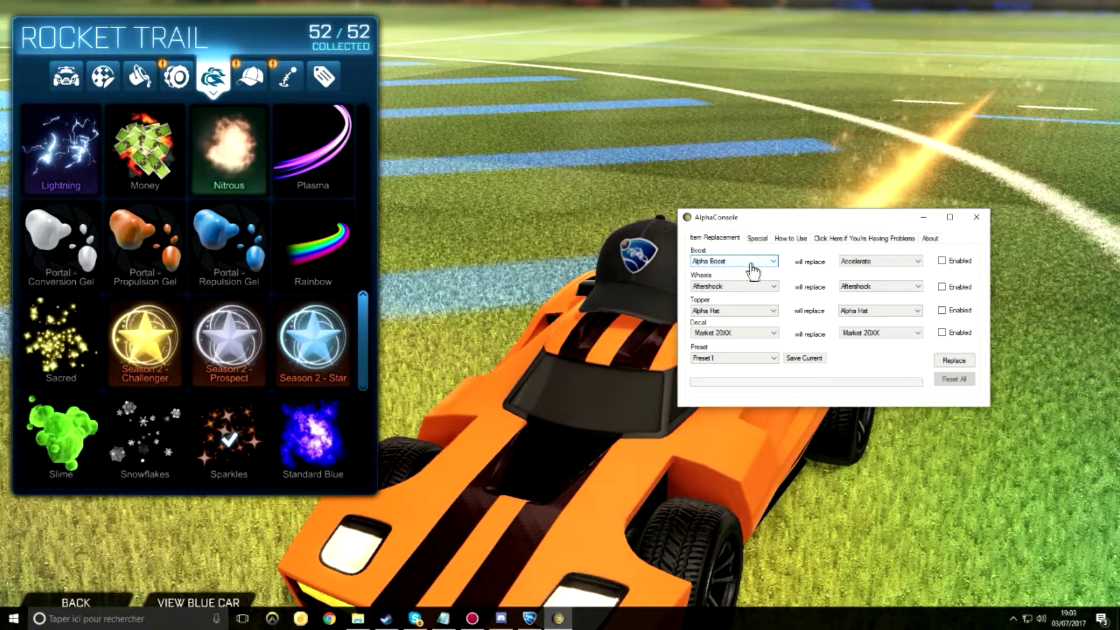
click(857, 266)
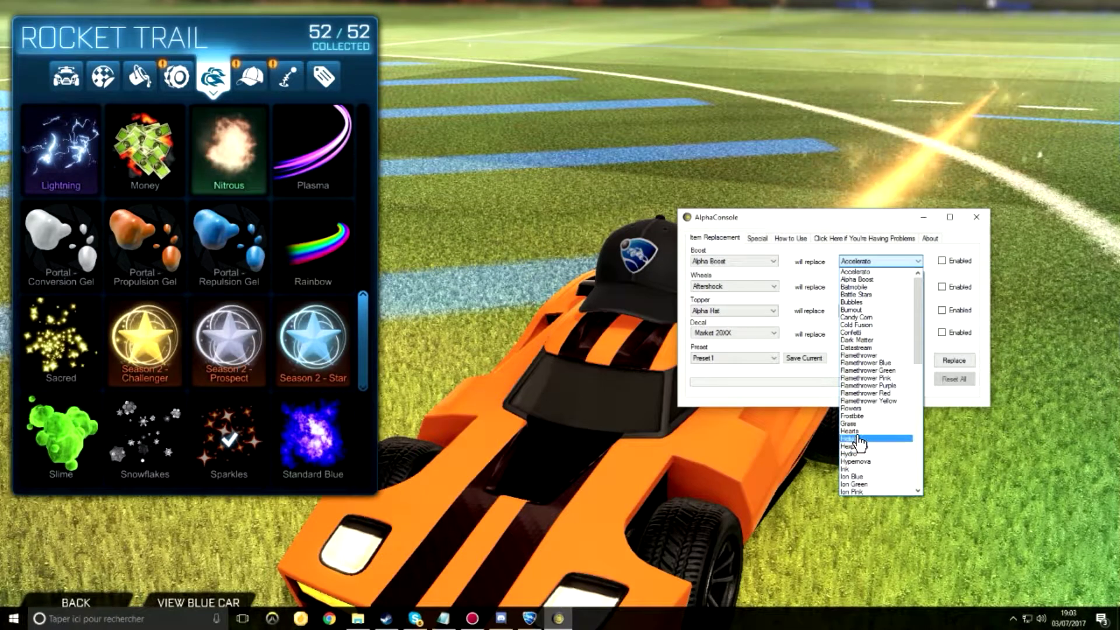
scroll(868, 445, down, 3)
scroll(881, 449, down, 4)
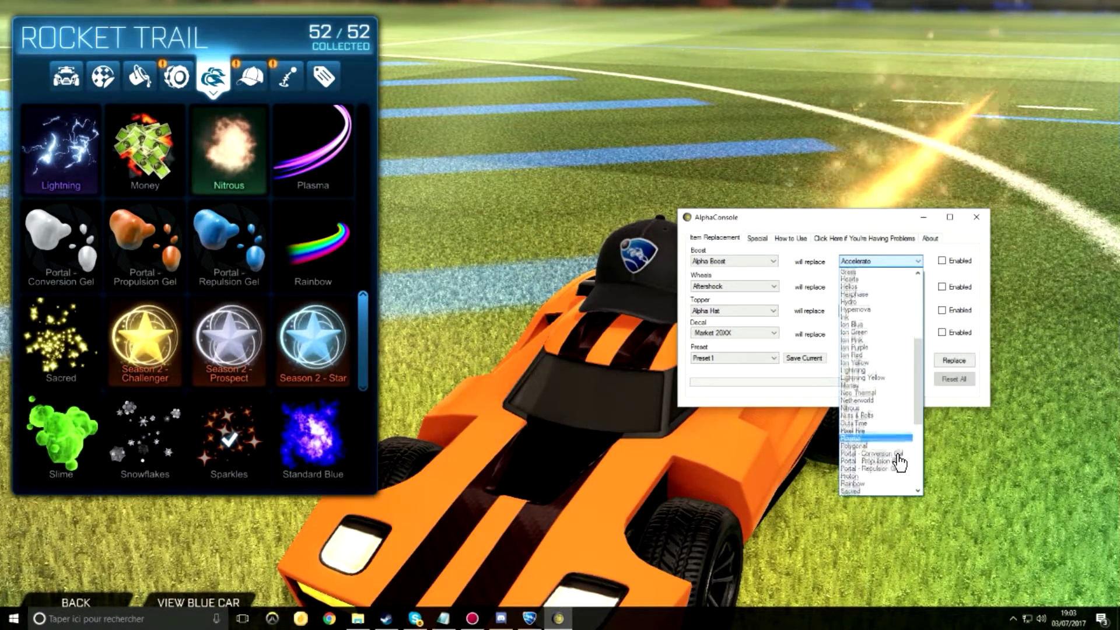
scroll(900, 462, down, 3)
click(862, 469)
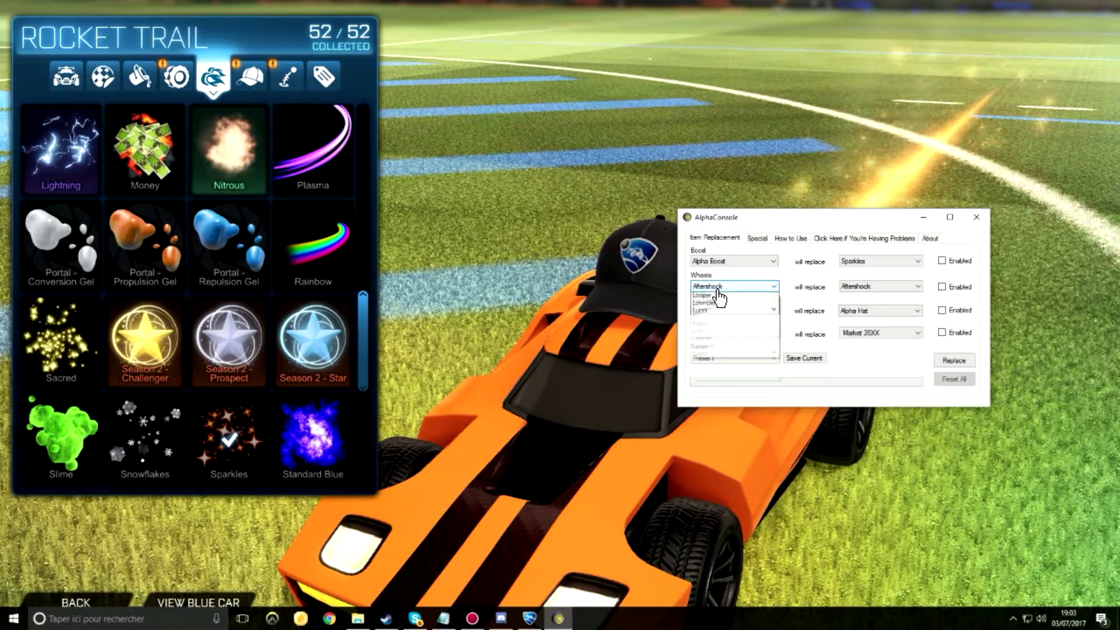
- Set the wheels replacement so that Pulsus will replace OEM
click(719, 298)
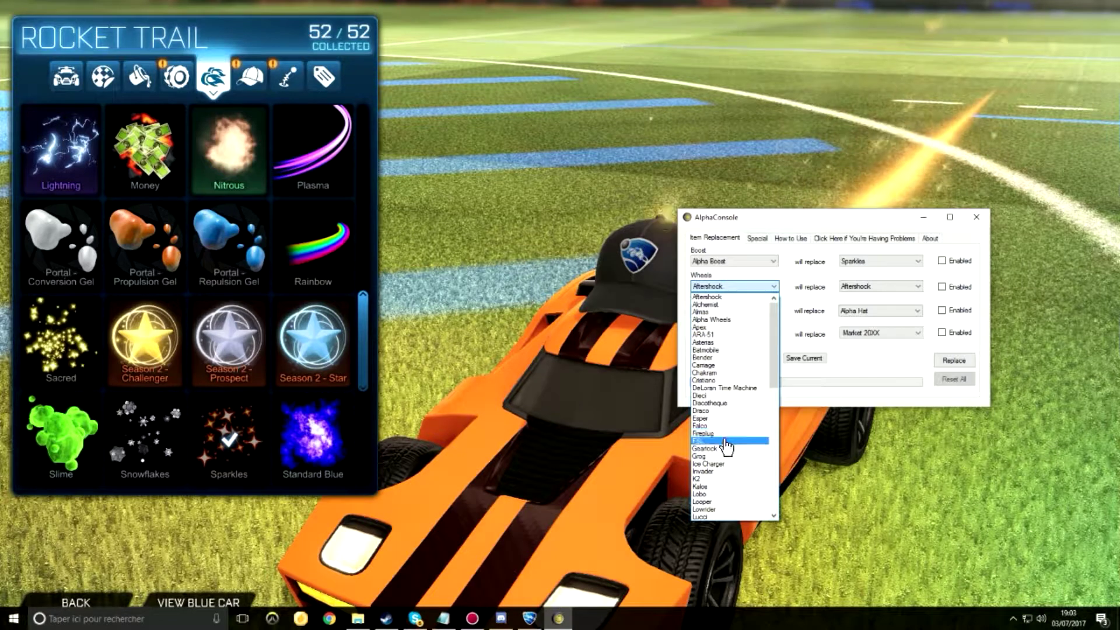
scroll(729, 443, down, 5)
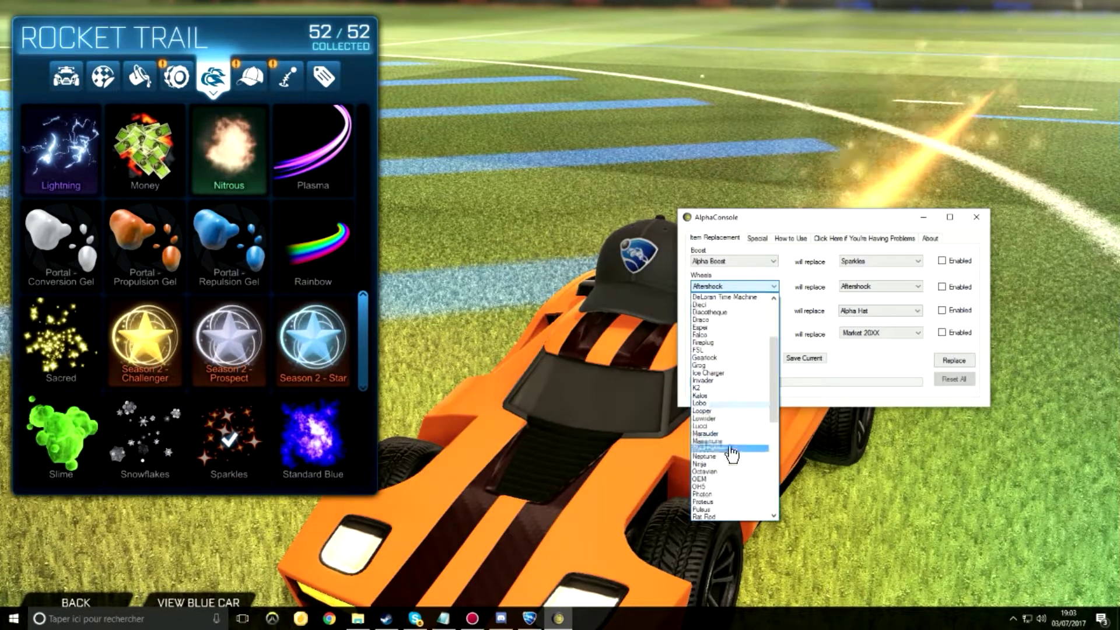
scroll(731, 449, down, 6)
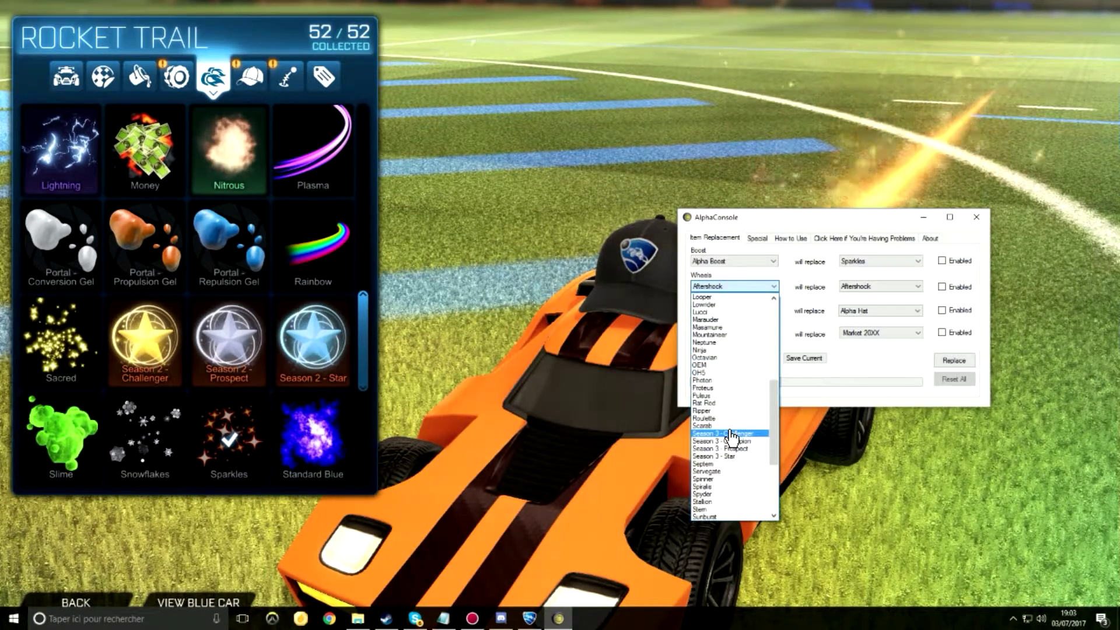
scroll(733, 439, down, 3)
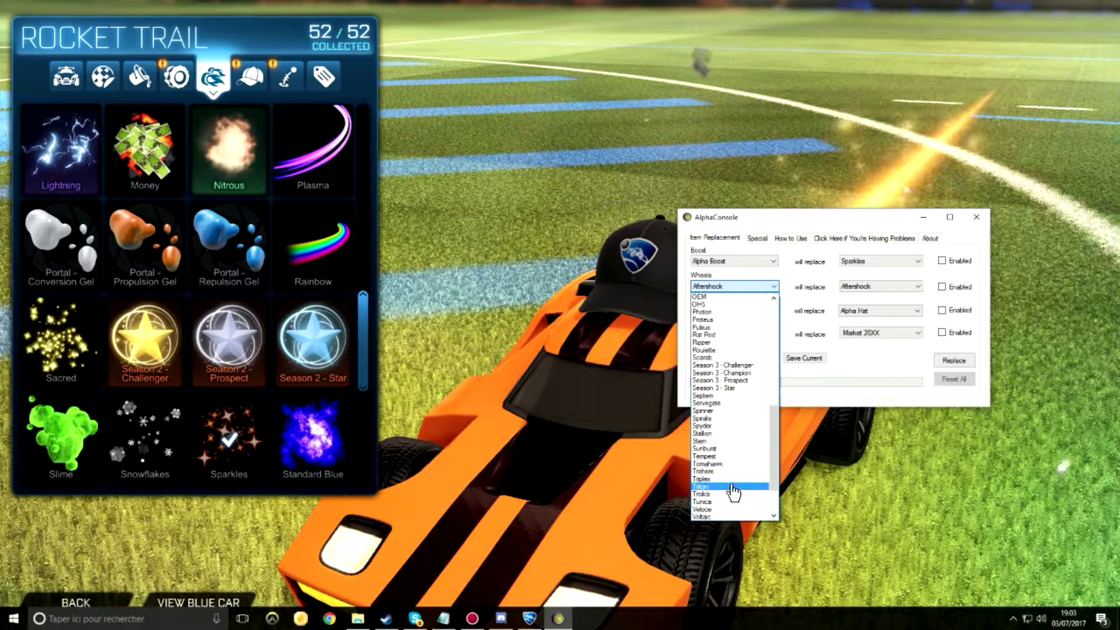
scroll(733, 490, down, 2)
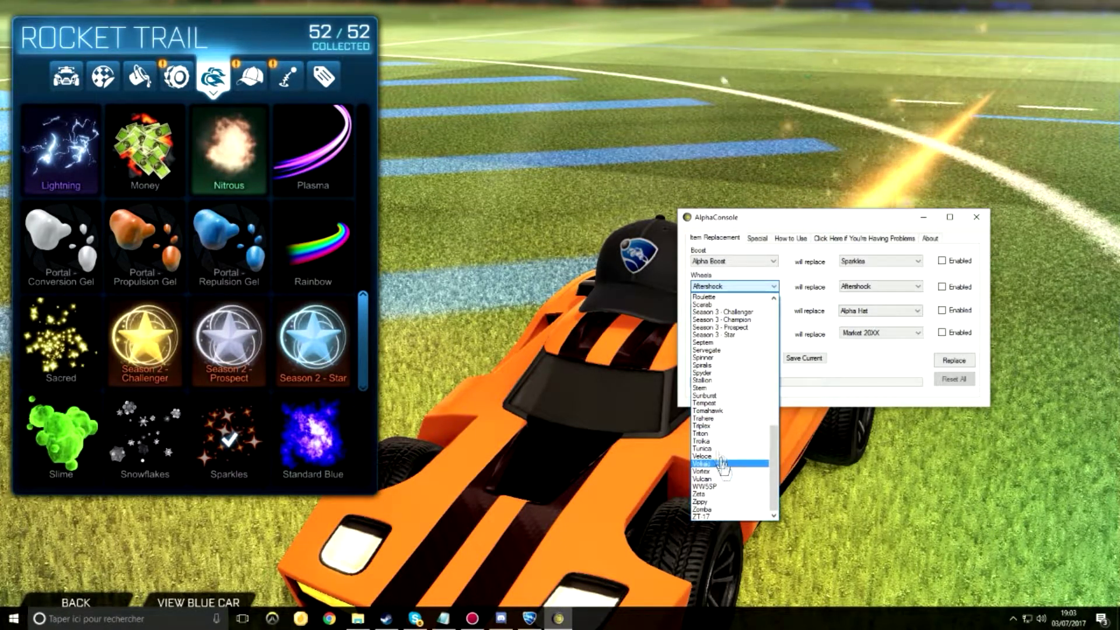
scroll(720, 419, up, 2)
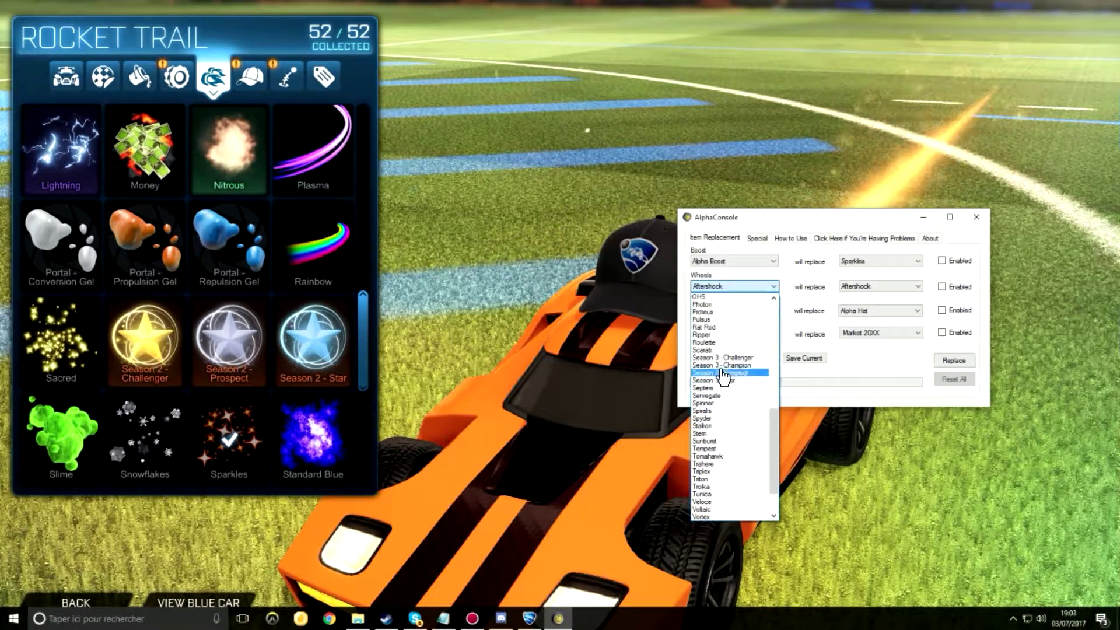
click(706, 320)
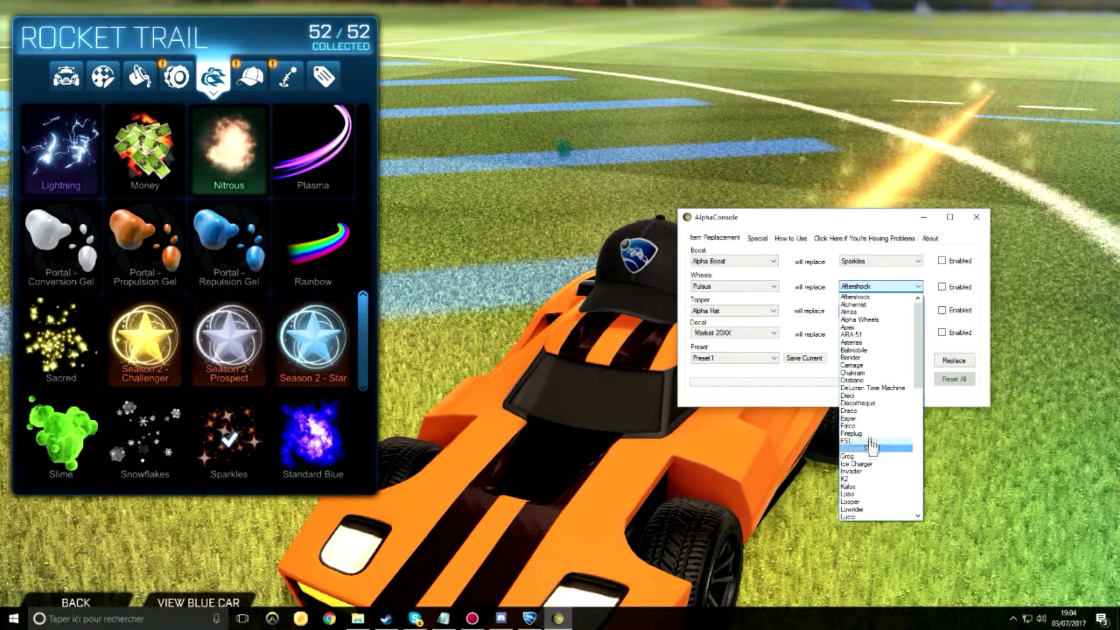
scroll(863, 402, down, 2)
scroll(843, 452, down, 2)
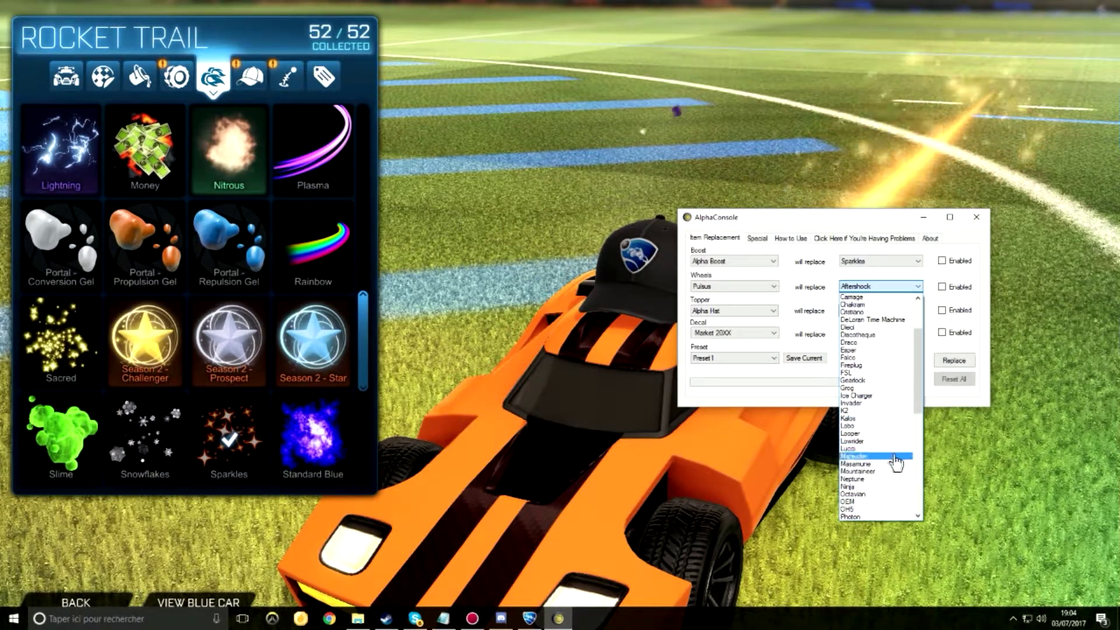
click(846, 501)
- Set the topper replacement so that Alpha Hat will replace Baseball Cap (F)
click(738, 315)
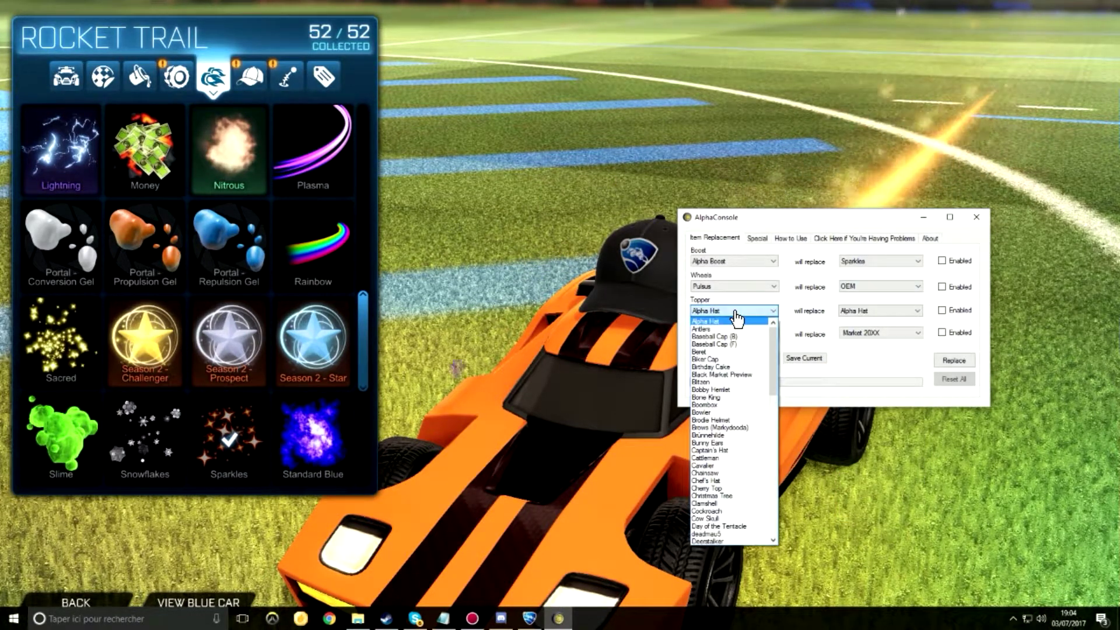
click(736, 314)
click(894, 315)
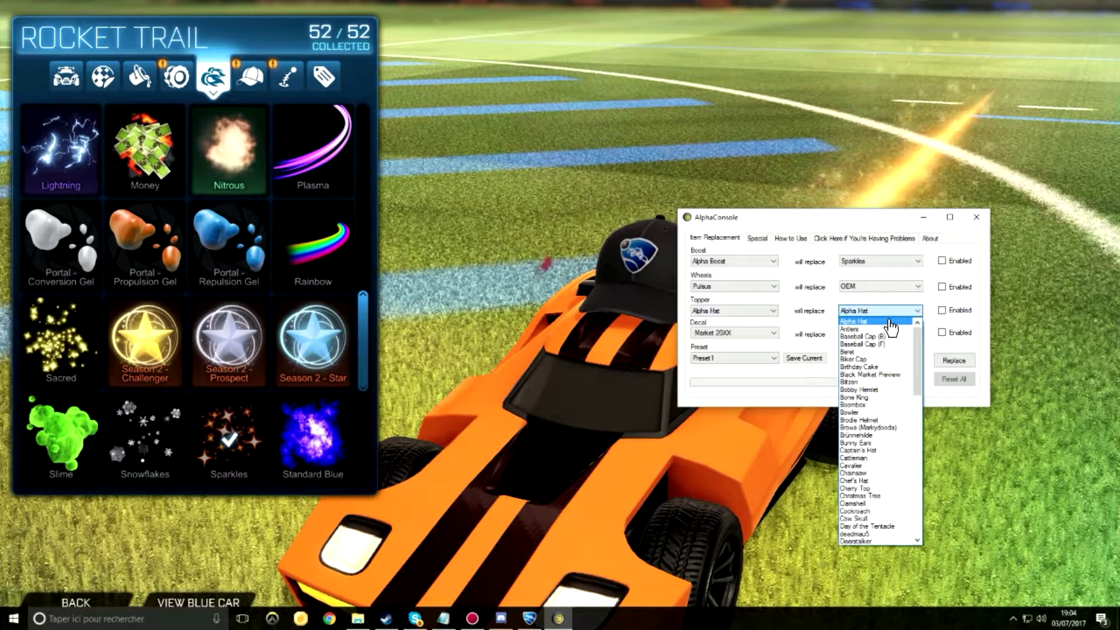
click(878, 344)
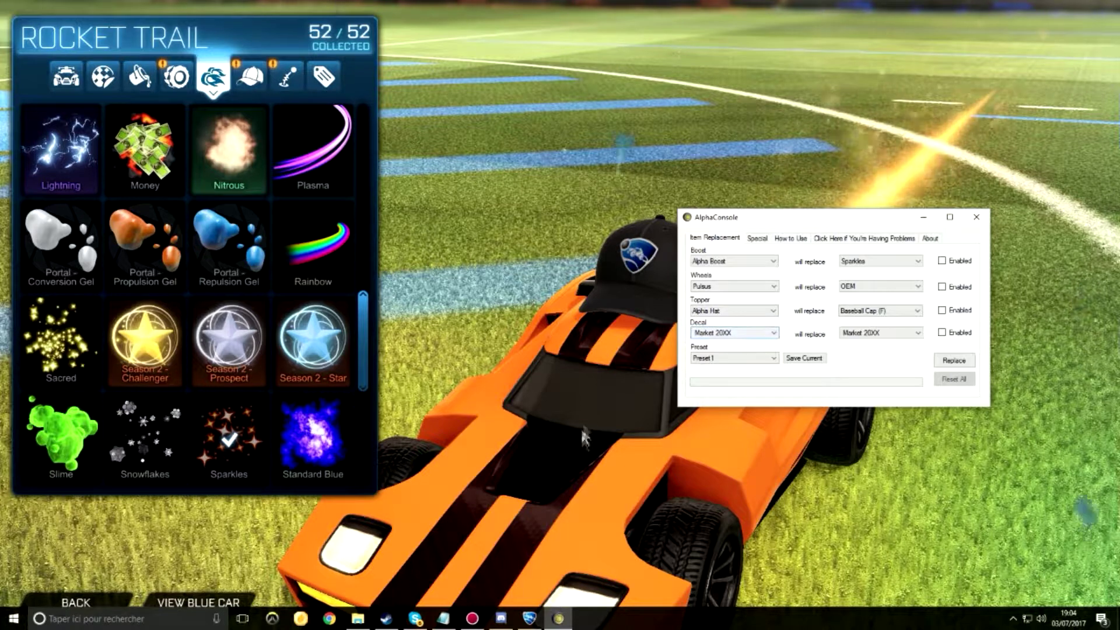
- Choose Market Heatwave as the new decal for the decal replacement
click(725, 333)
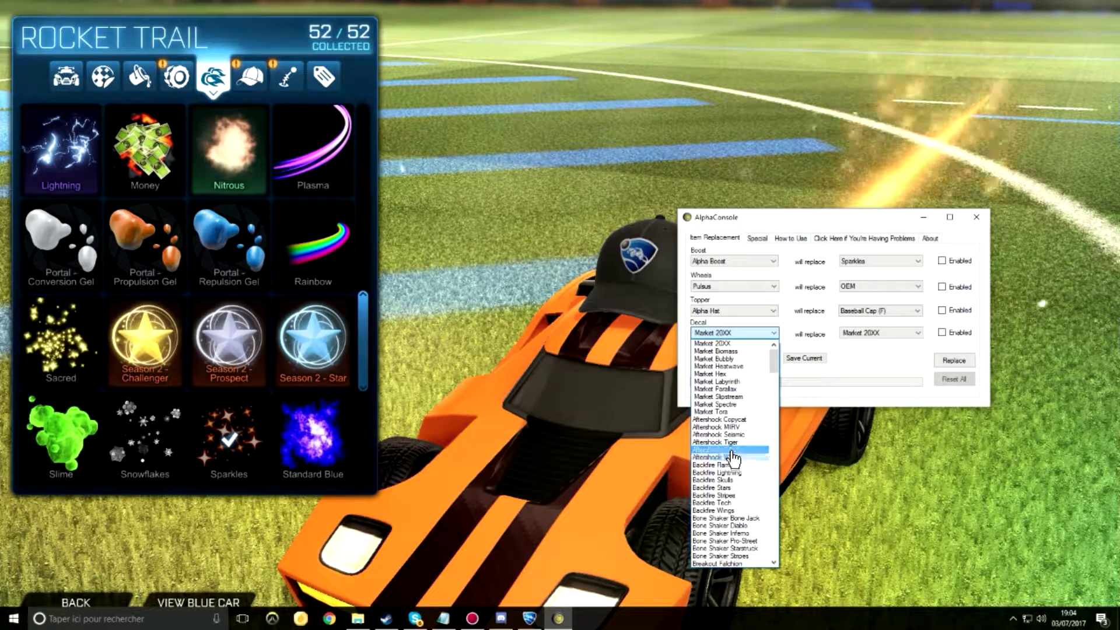
scroll(736, 469, down, 1)
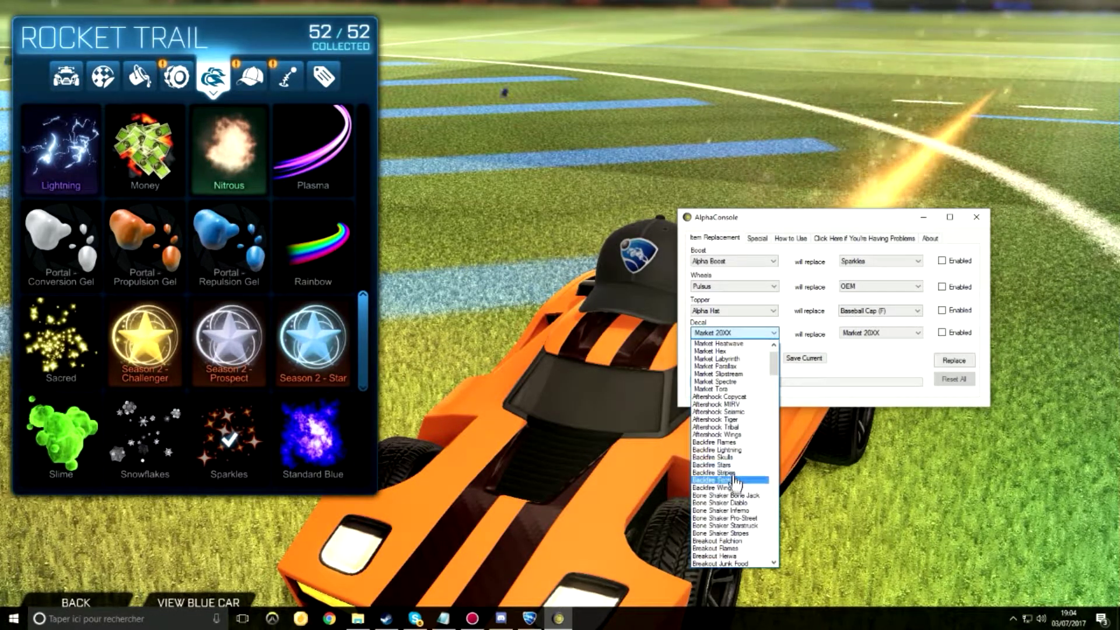
scroll(738, 502, down, 3)
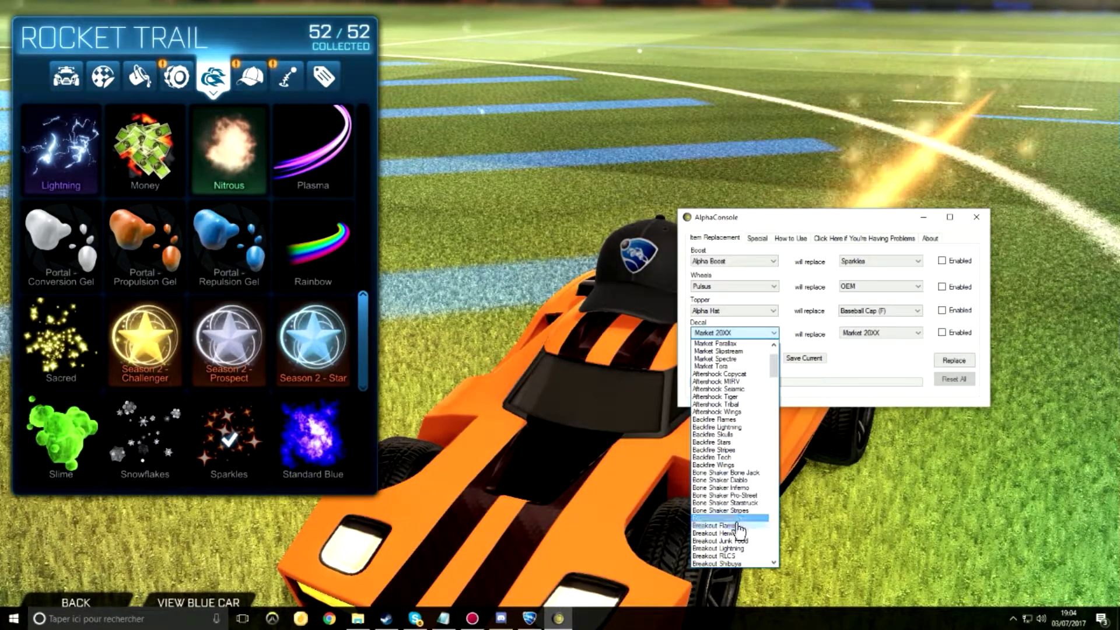
scroll(753, 548, down, 1)
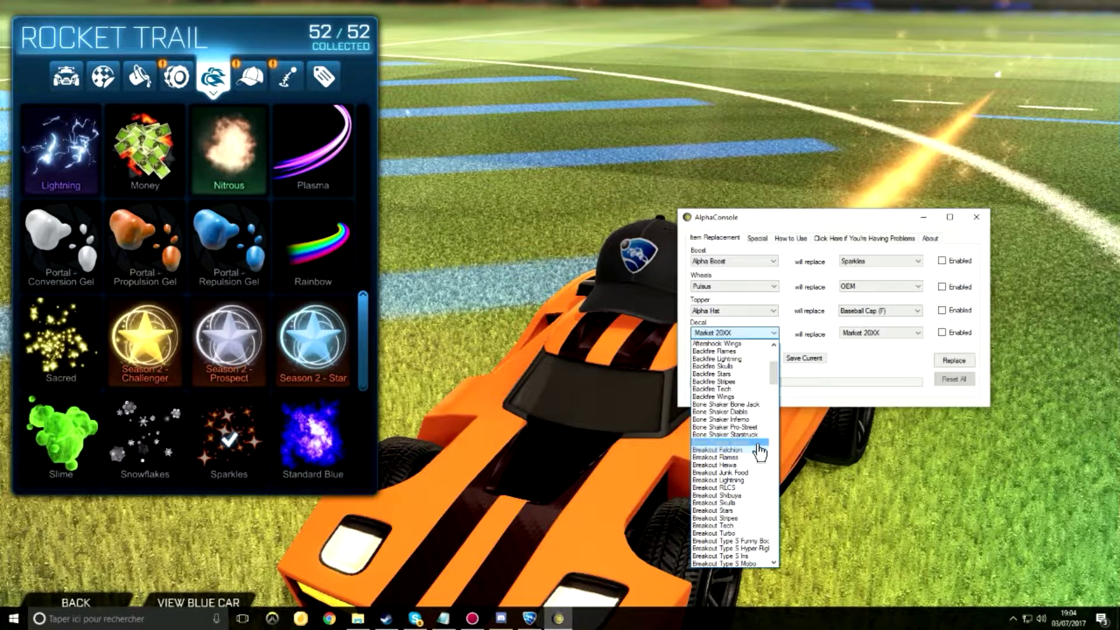
scroll(758, 437, up, 5)
click(723, 367)
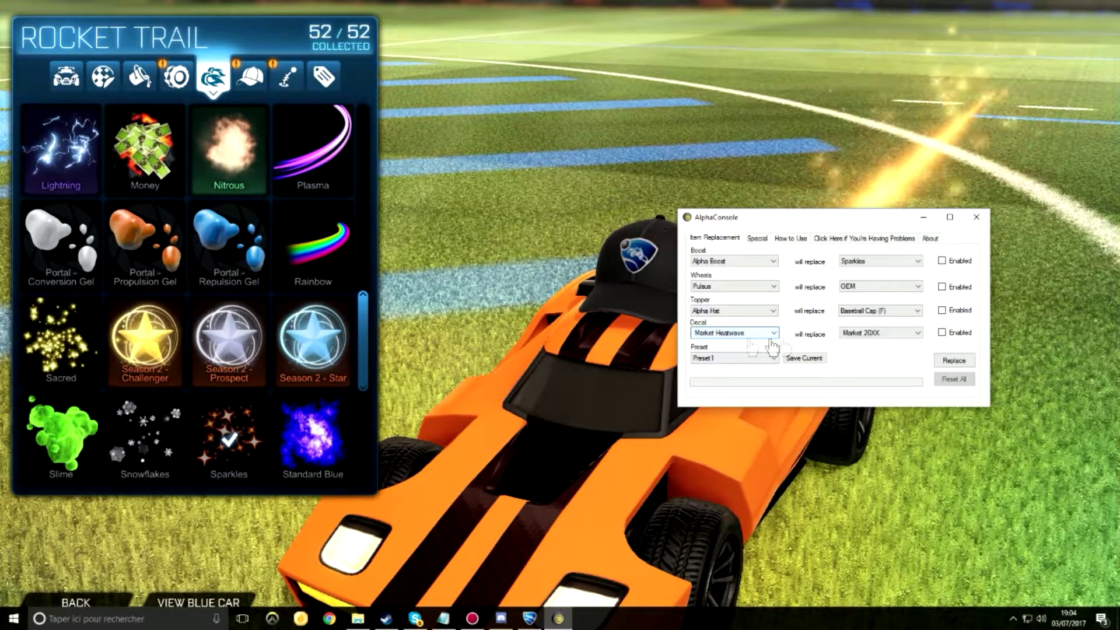
- Set Breakout Stripes as the decal that Market Heatwave will replace
click(880, 334)
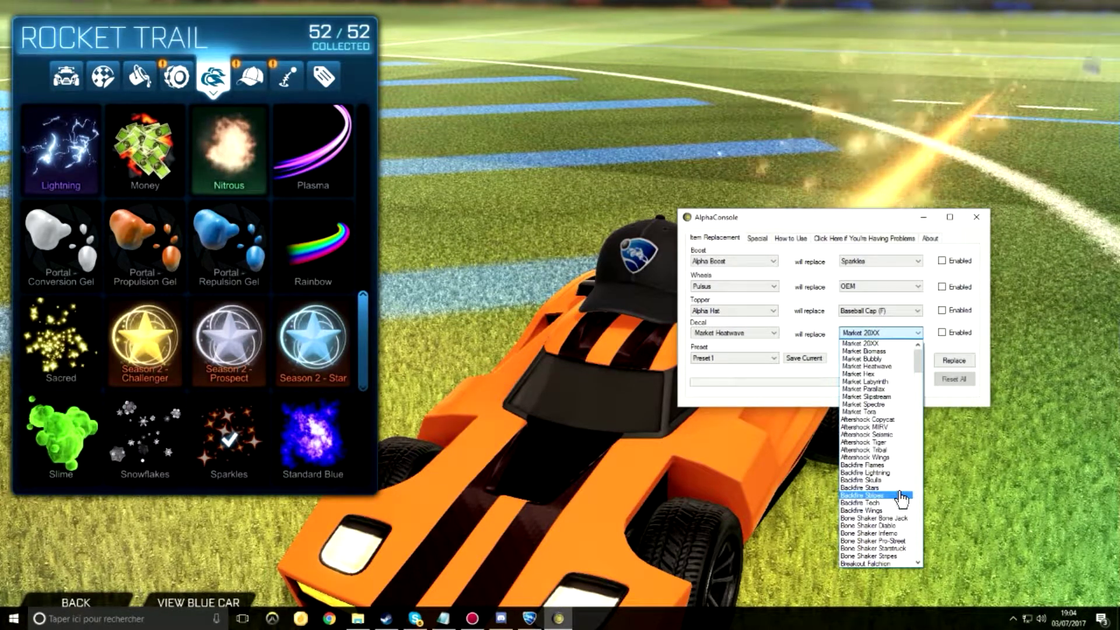
scroll(901, 501, down, 2)
scroll(890, 547, down, 1)
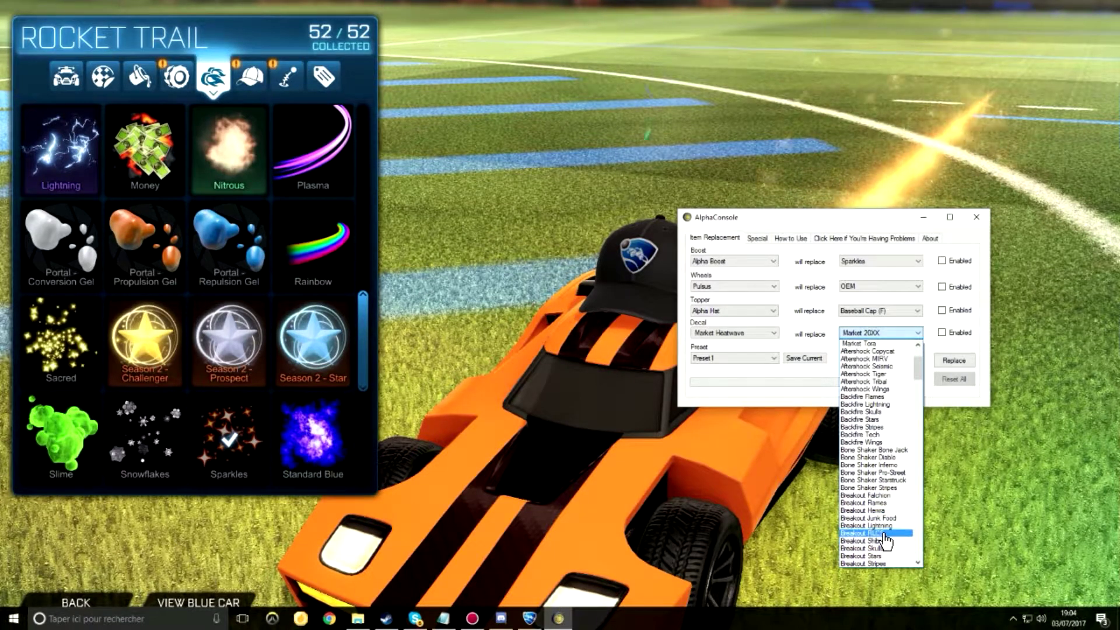
scroll(886, 543, down, 1)
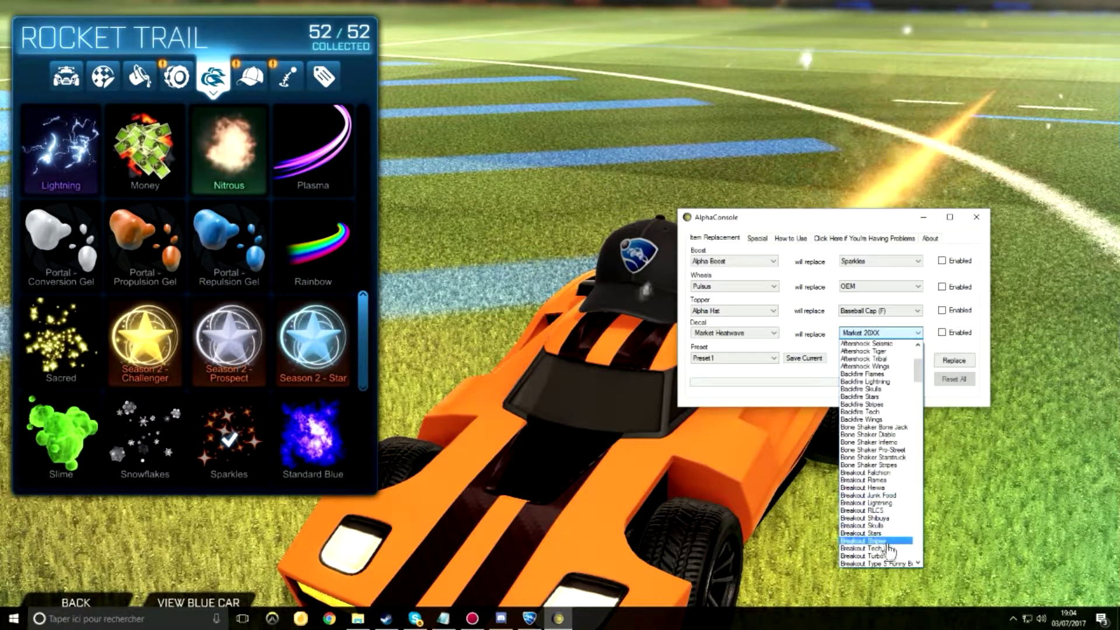
click(873, 541)
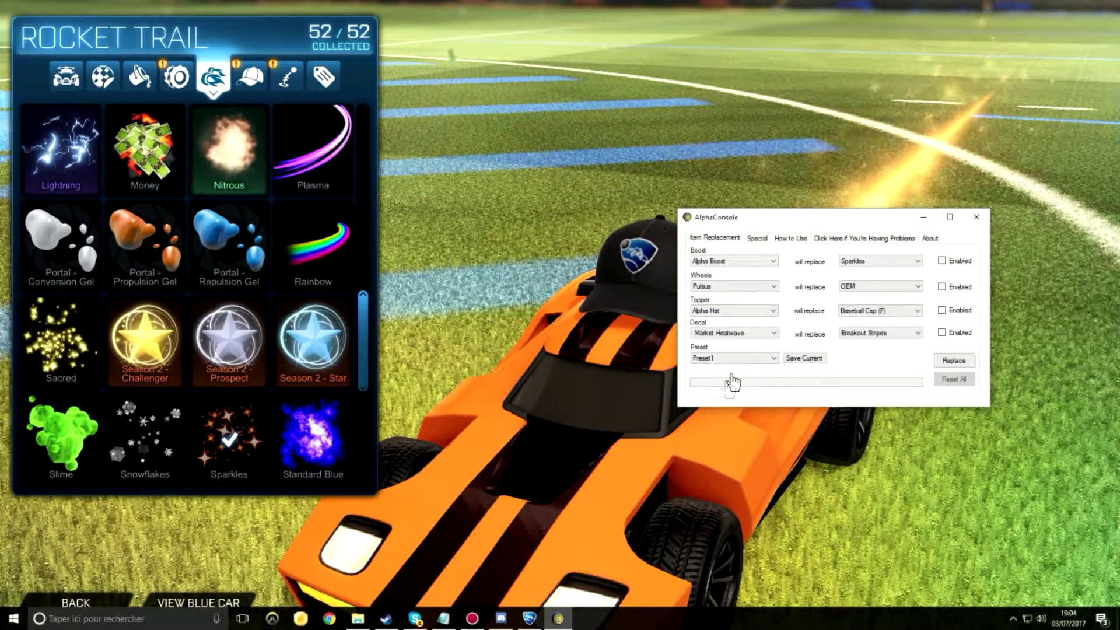
- Switch to Steam, check the language setting in Rocket League's properties, and return to the game
click(387, 620)
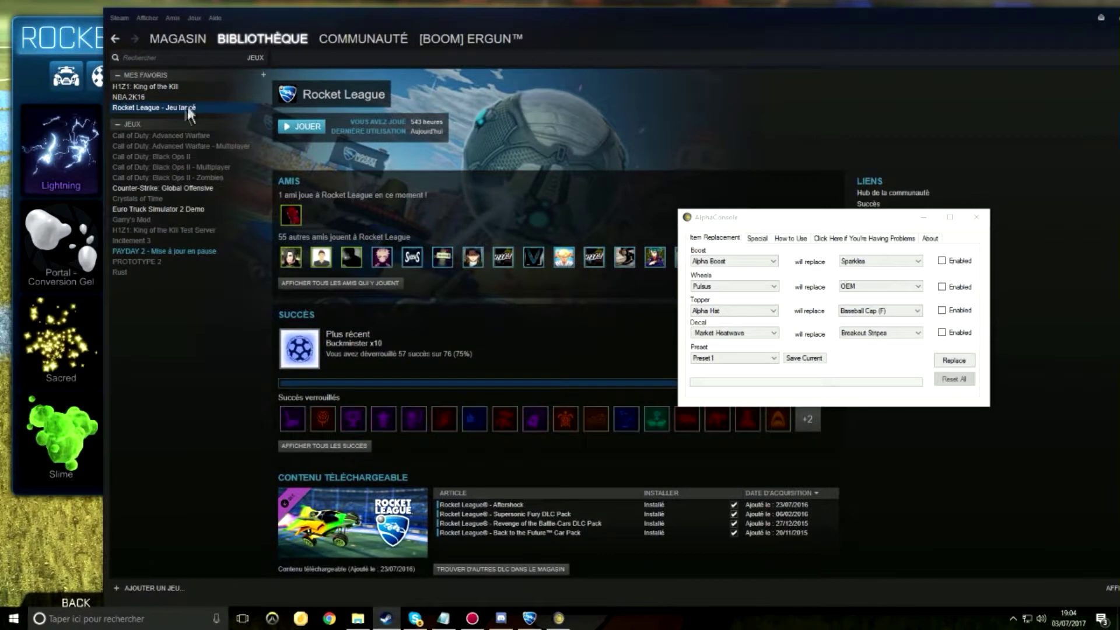
right_click(187, 107)
click(206, 269)
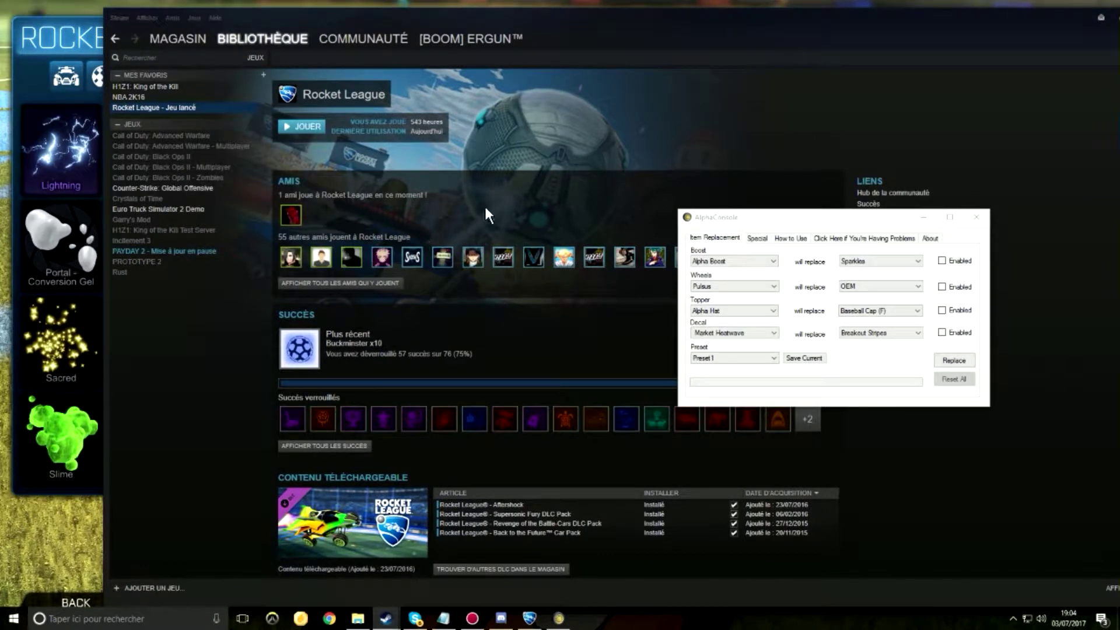
click(542, 145)
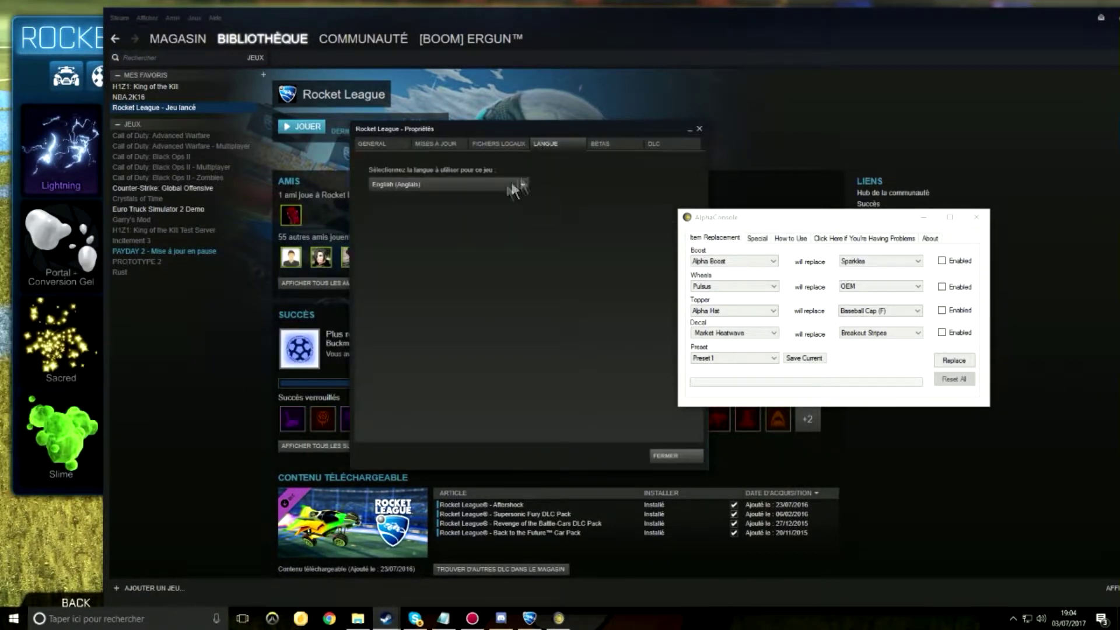
click(698, 128)
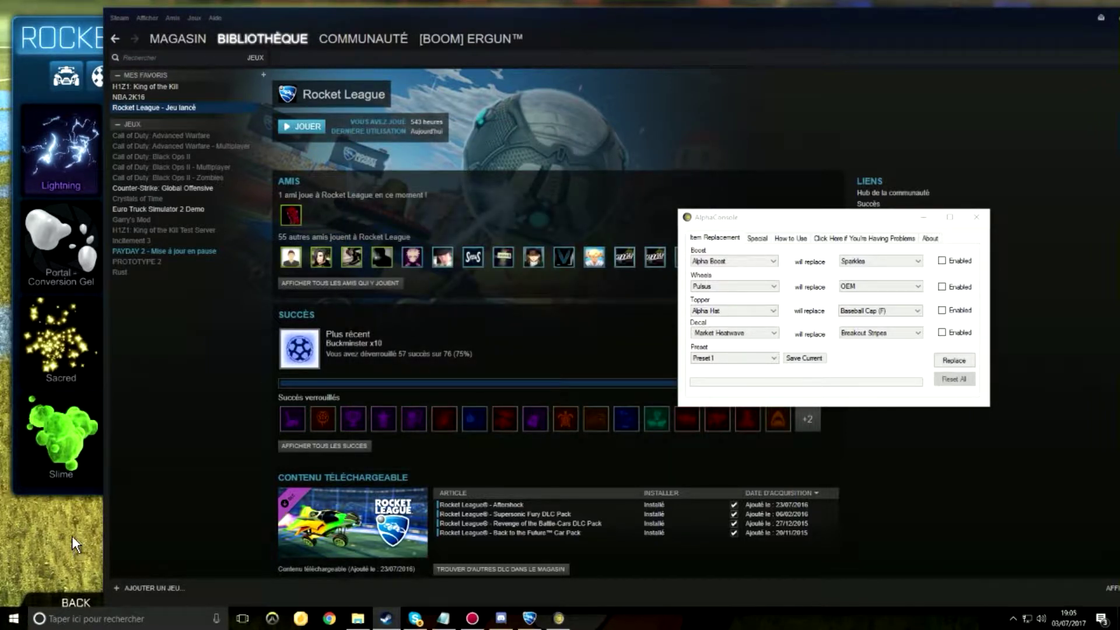
click(96, 507)
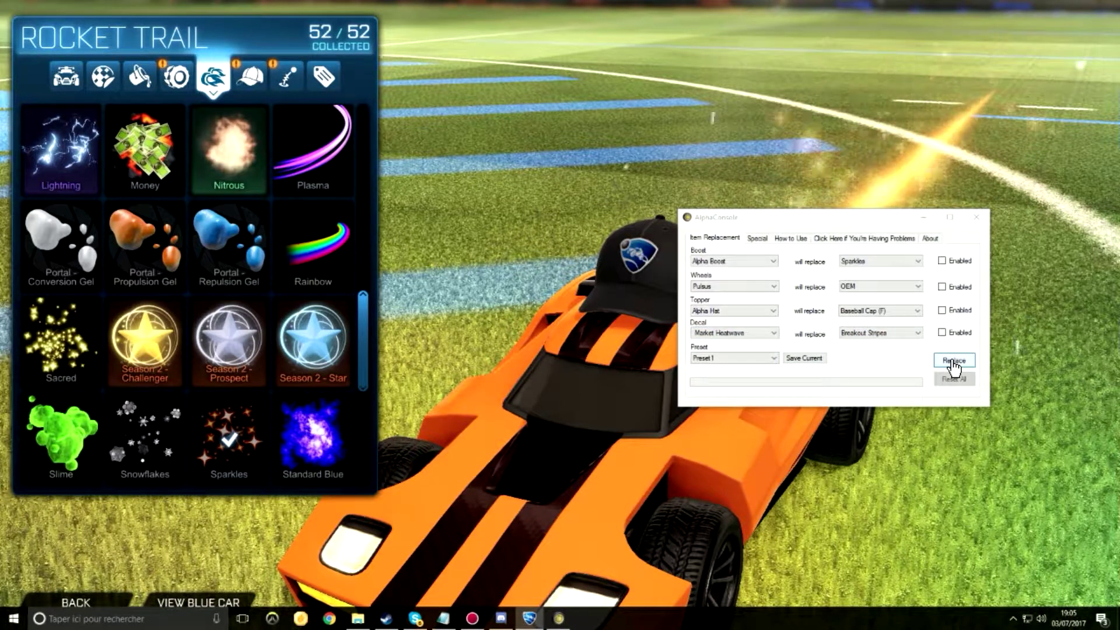
- Enable the boost, wheels, topper and decal replacements in AlphaConsole and run the replacement
click(941, 262)
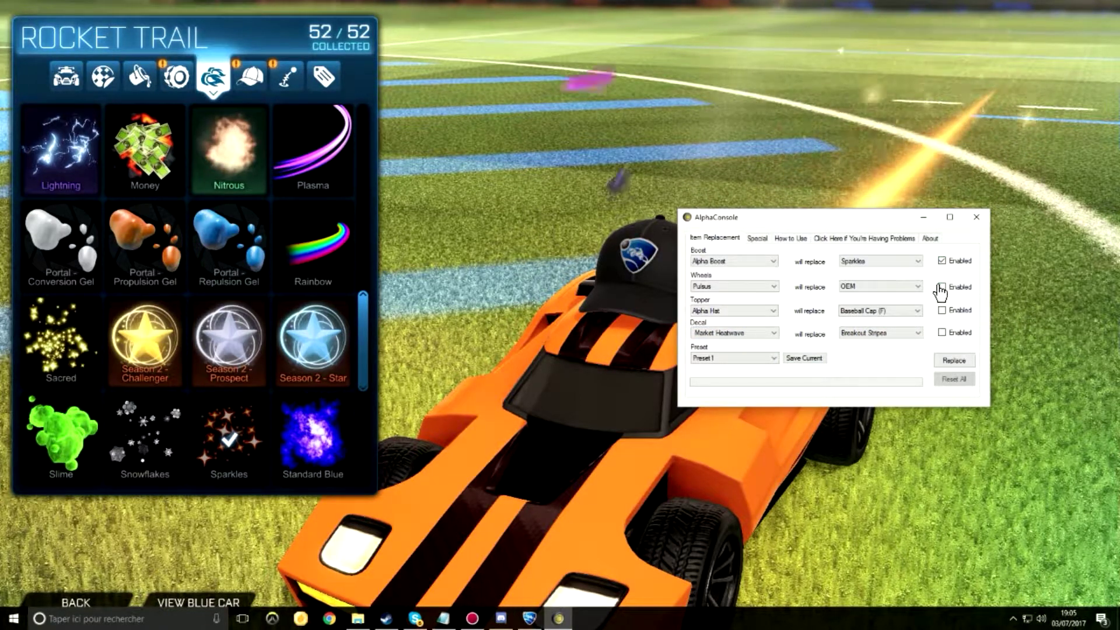
click(942, 287)
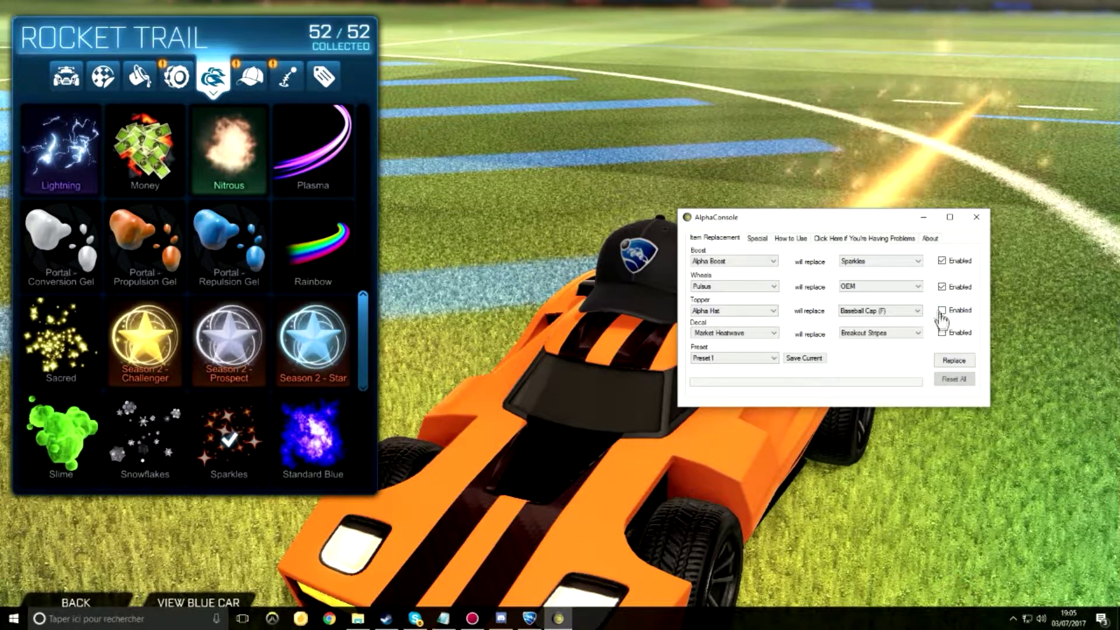
click(941, 332)
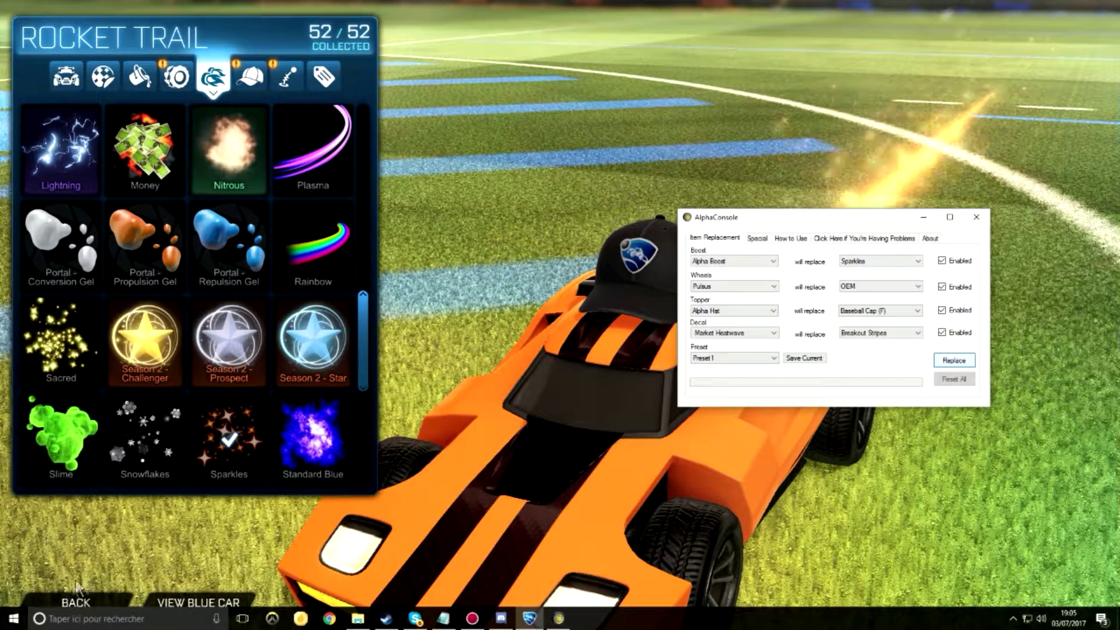
- Return the game to its main menu, dismiss AlphaConsole's completion message and minimize its window
click(76, 600)
click(100, 548)
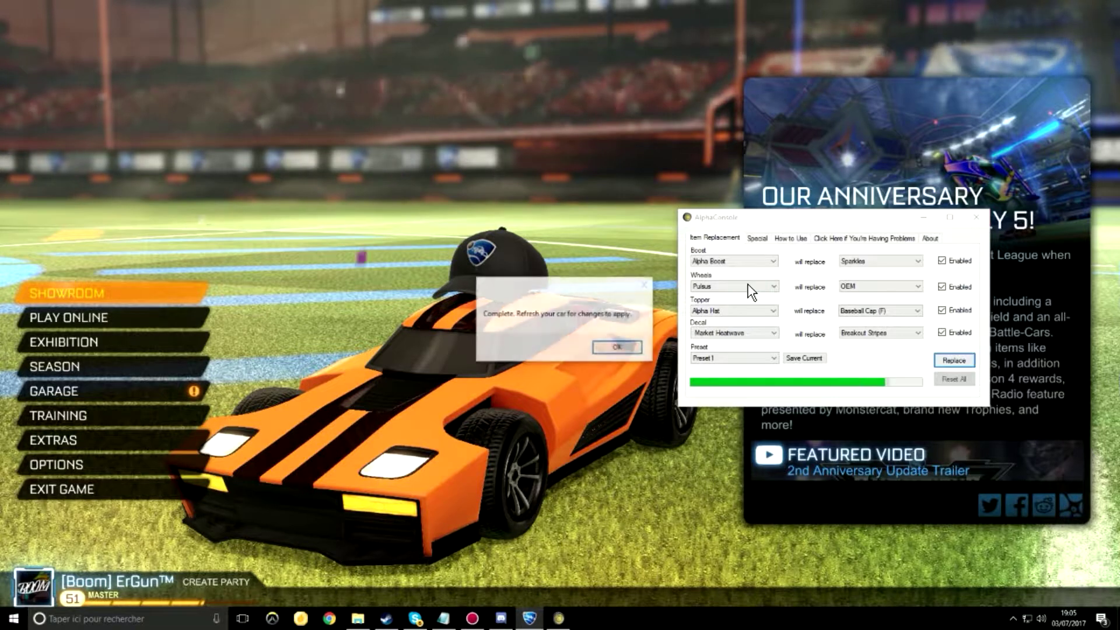
click(615, 347)
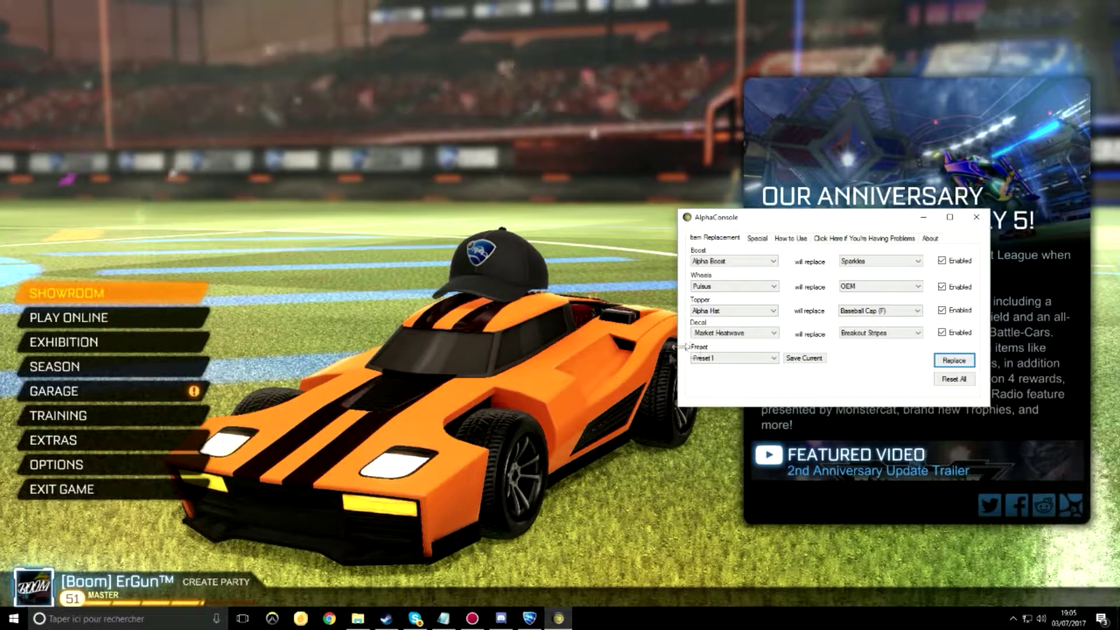
click(923, 217)
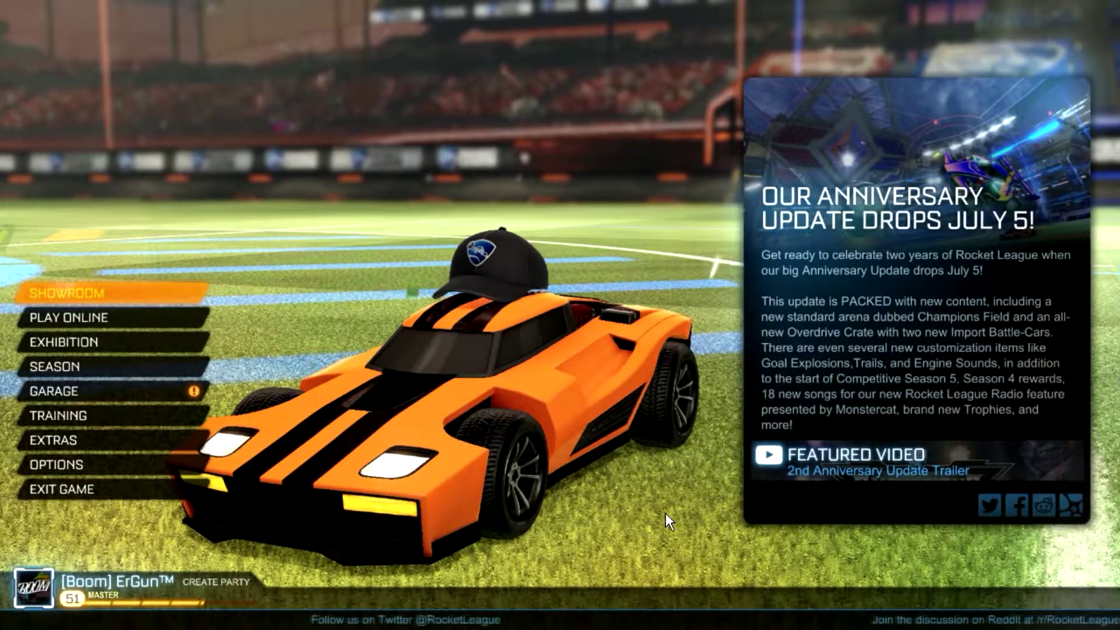
- Refresh the car in the garage by switching to Preset 1 and back to Preset 5, and inspect it from several angles
click(90, 393)
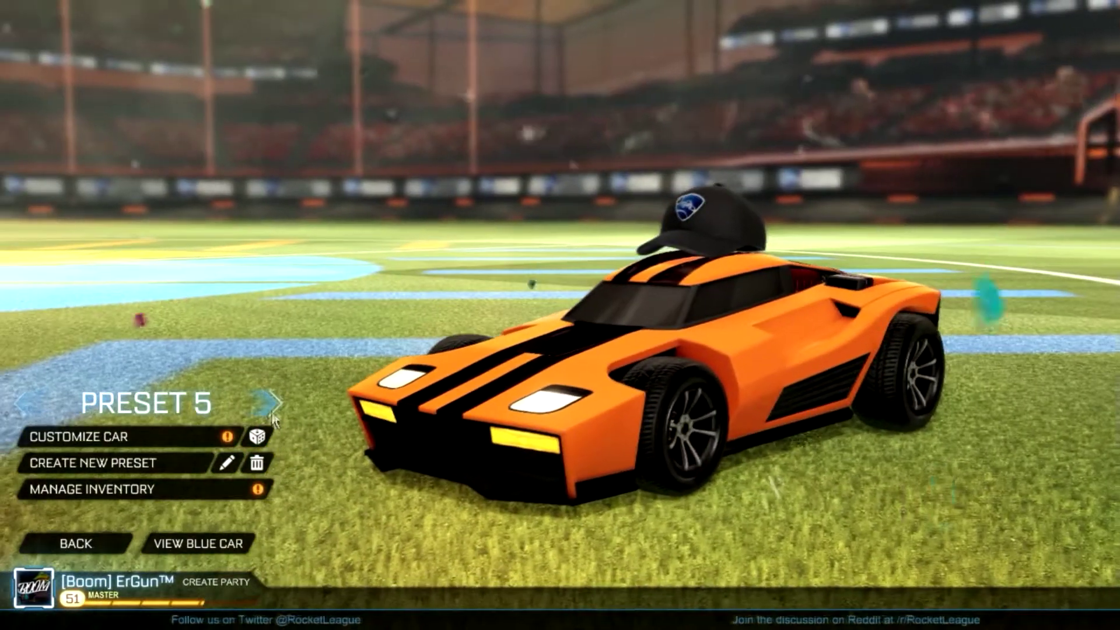
click(269, 407)
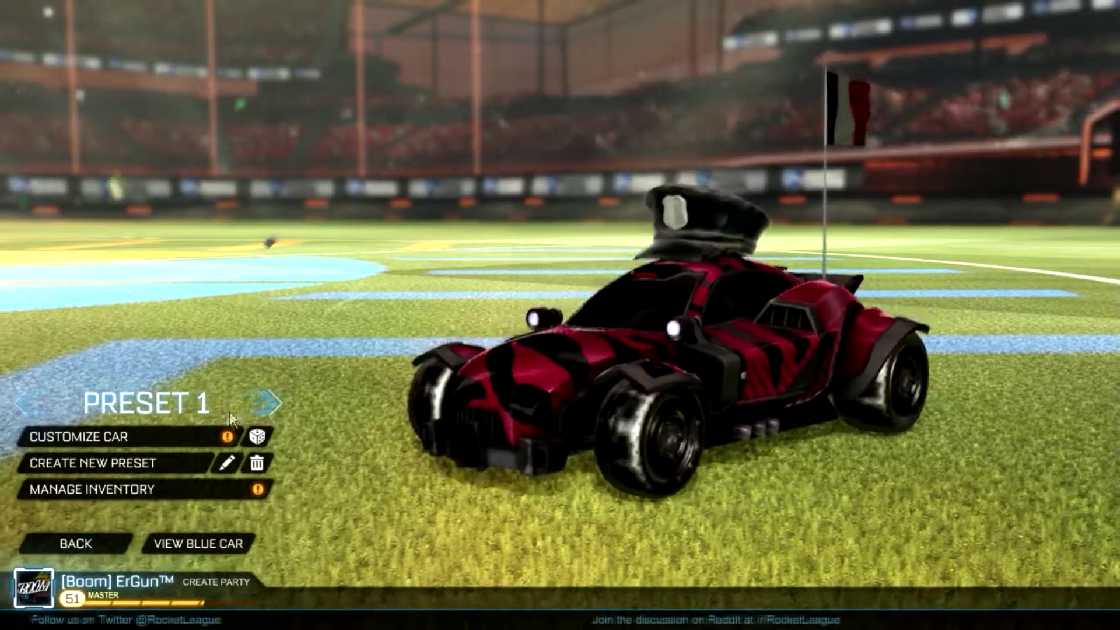
click(25, 403)
drag(478, 349, 580, 346)
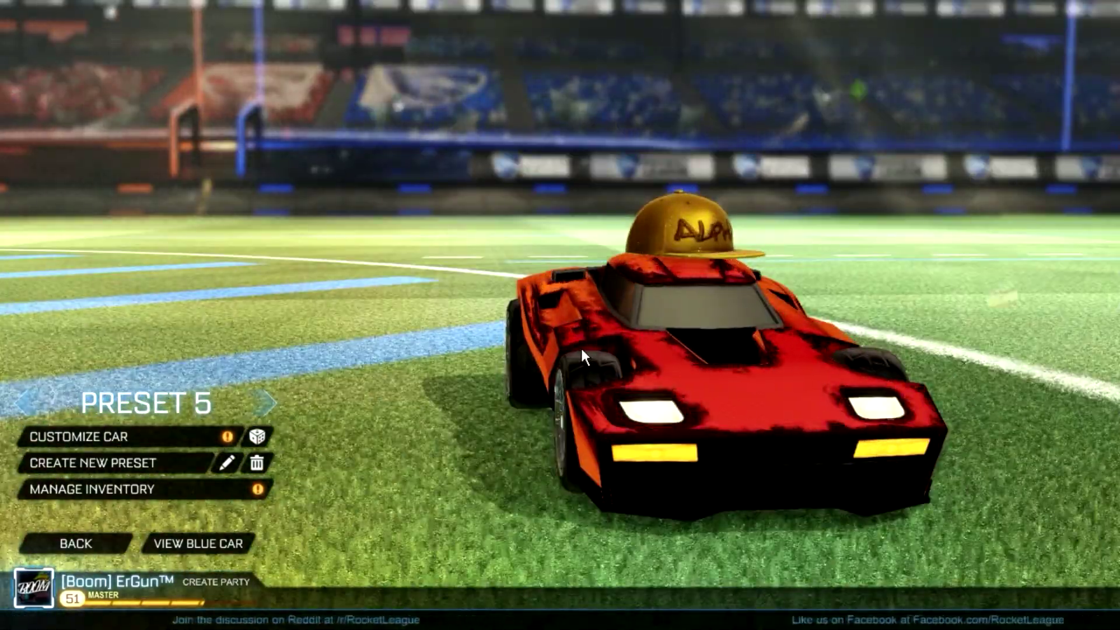
drag(581, 350, 878, 391)
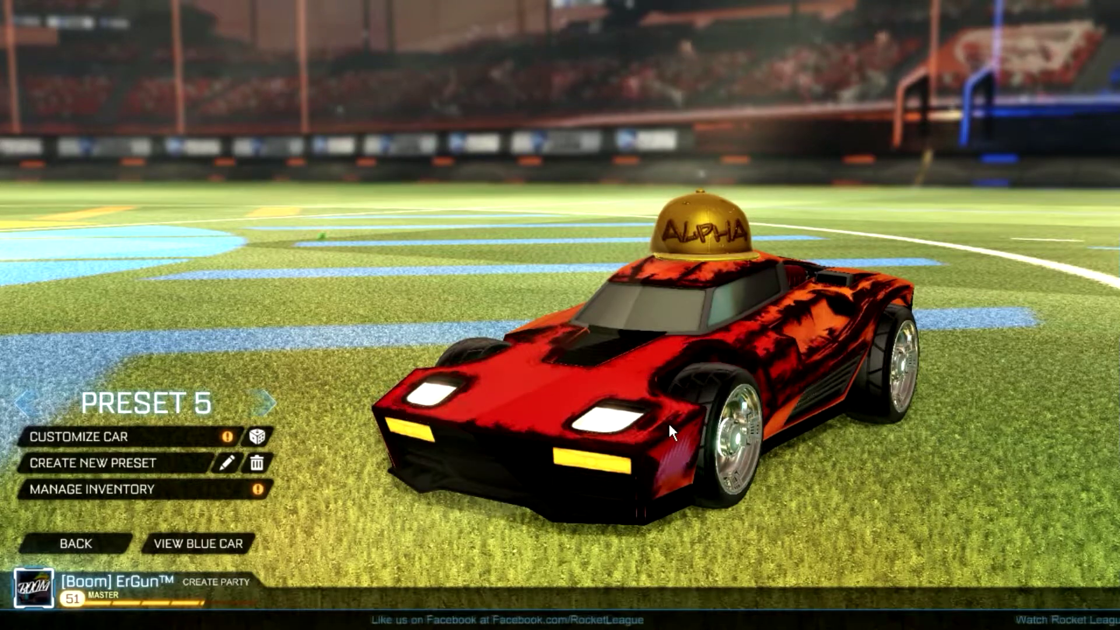
drag(668, 422, 681, 466)
- Leave the garage and start a training session in the DFH Stadium arena
click(86, 548)
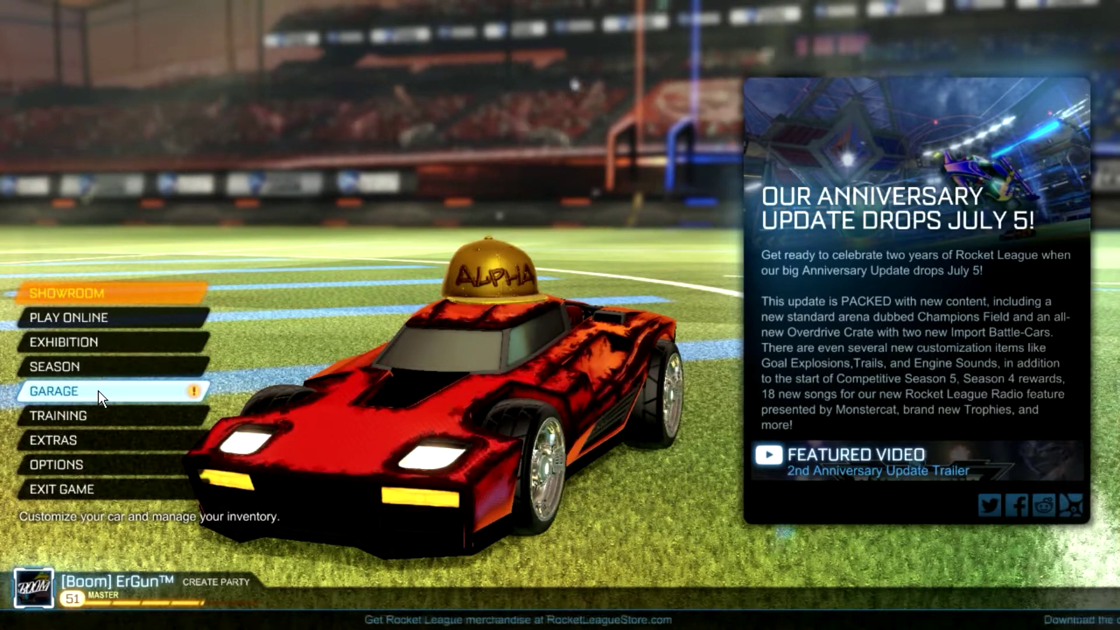
click(99, 415)
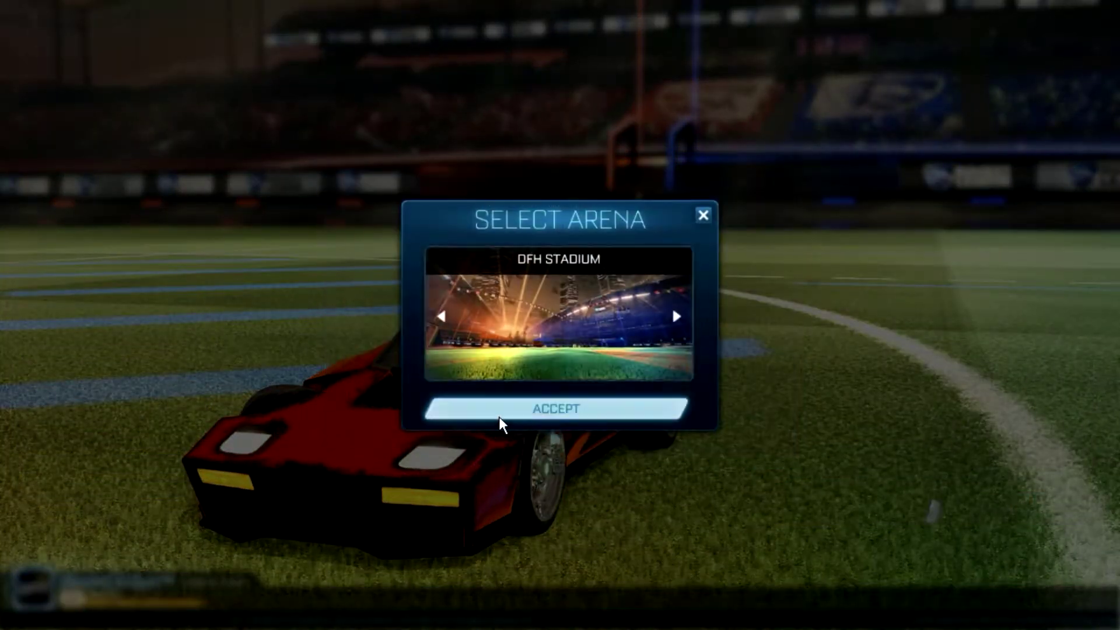
click(500, 409)
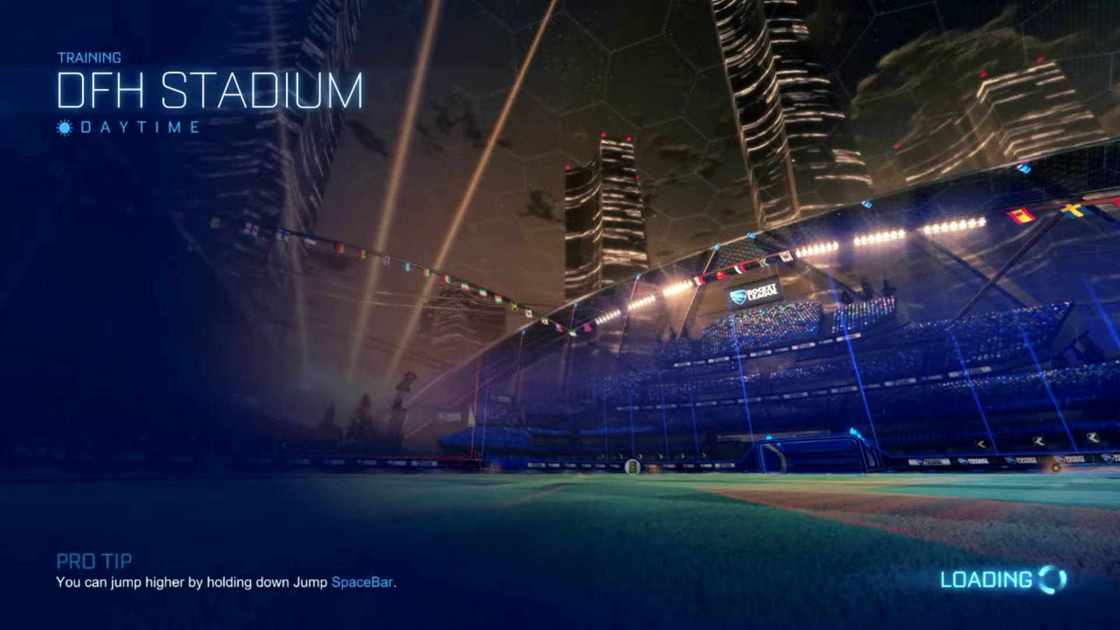
- Drive the car with boost to check the replaced trail, and exit the training session to the main menu
key(w)
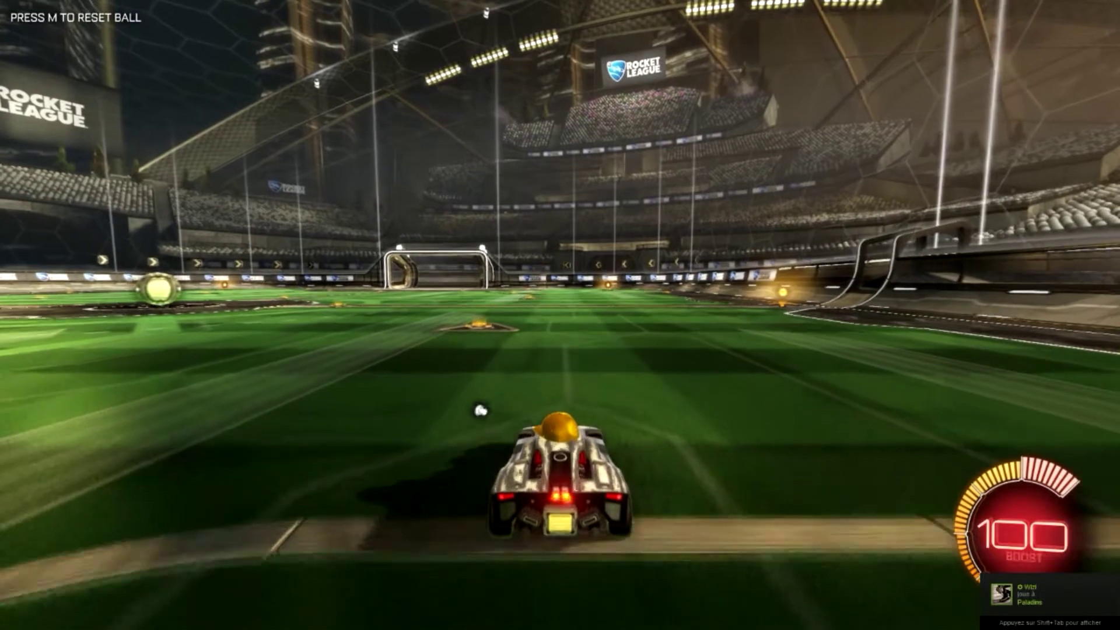
key(shift)
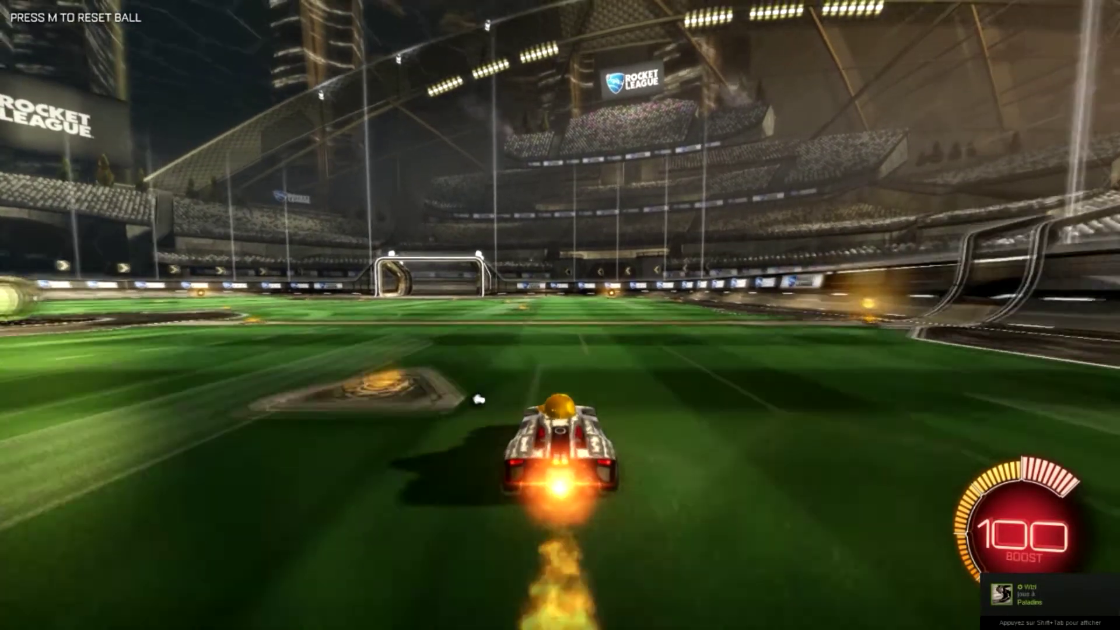
key(a)
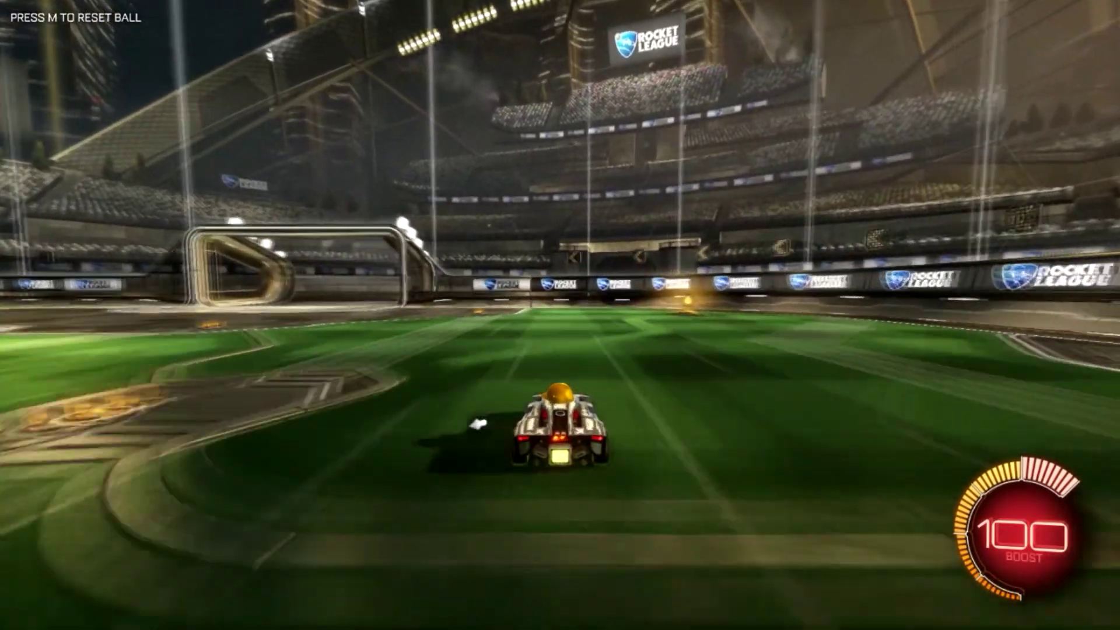
key(Escape)
click(561, 382)
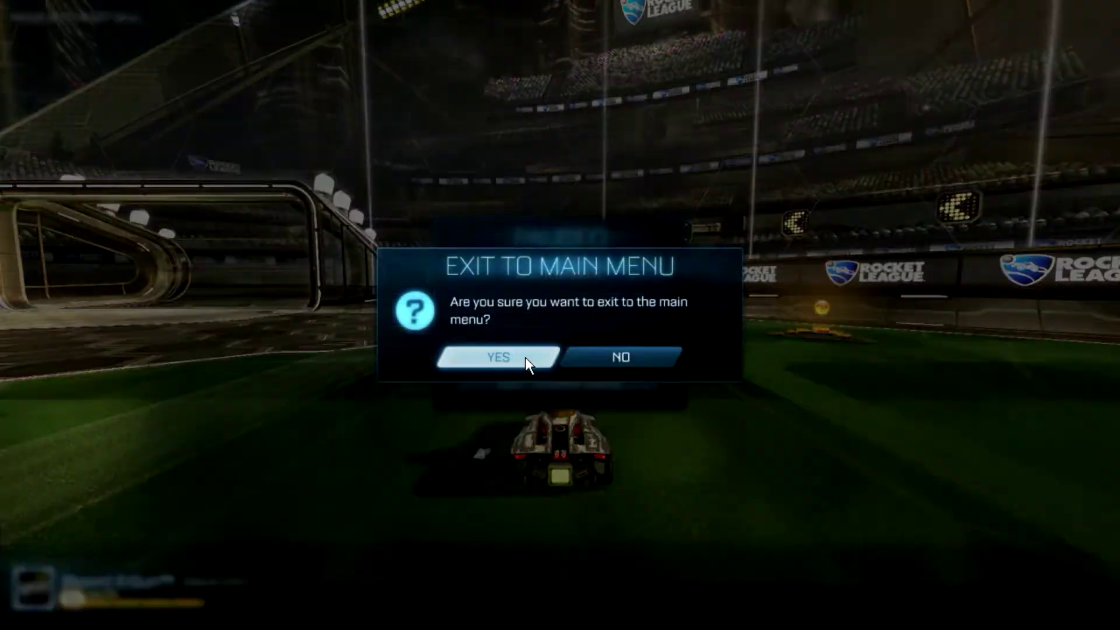
click(525, 357)
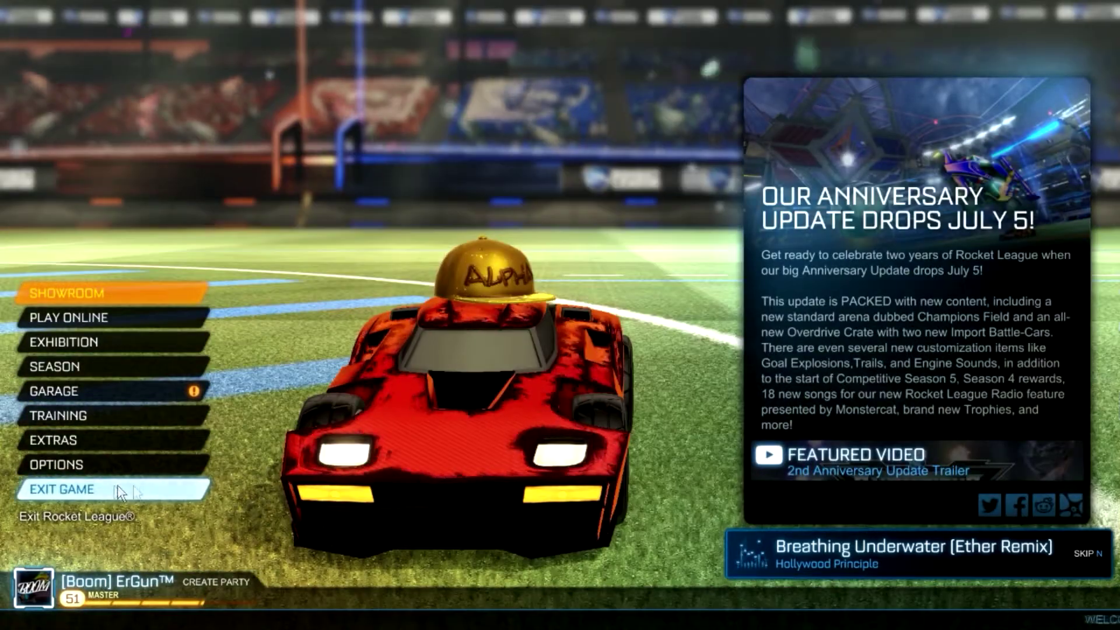
- Quit Rocket League and clear the desktop by minimizing Steam and closing AlphaConsole
click(120, 493)
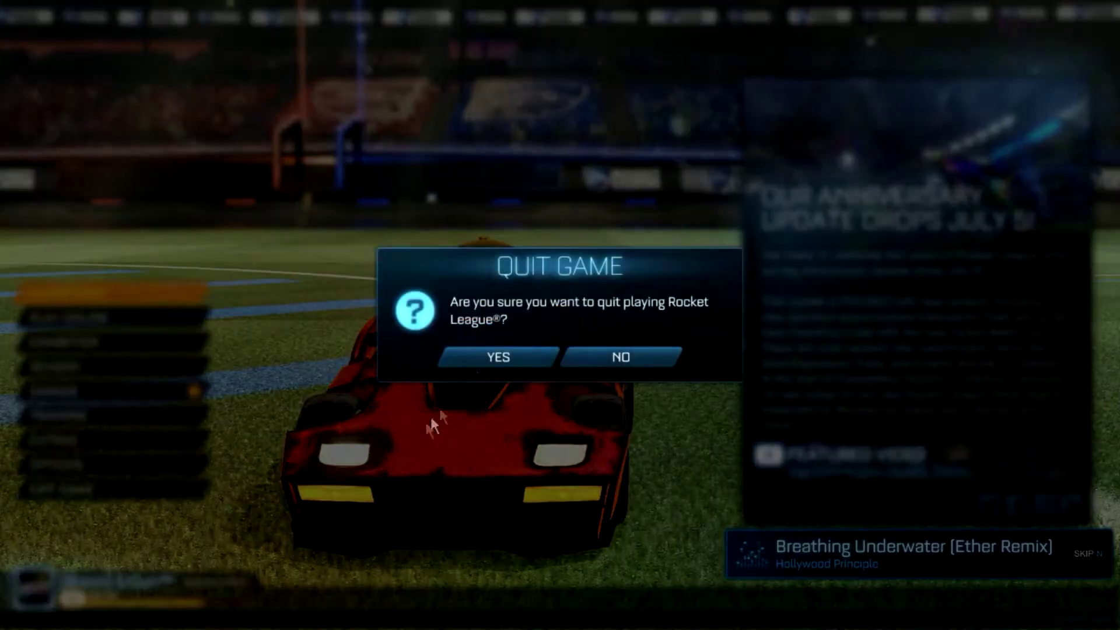
click(493, 357)
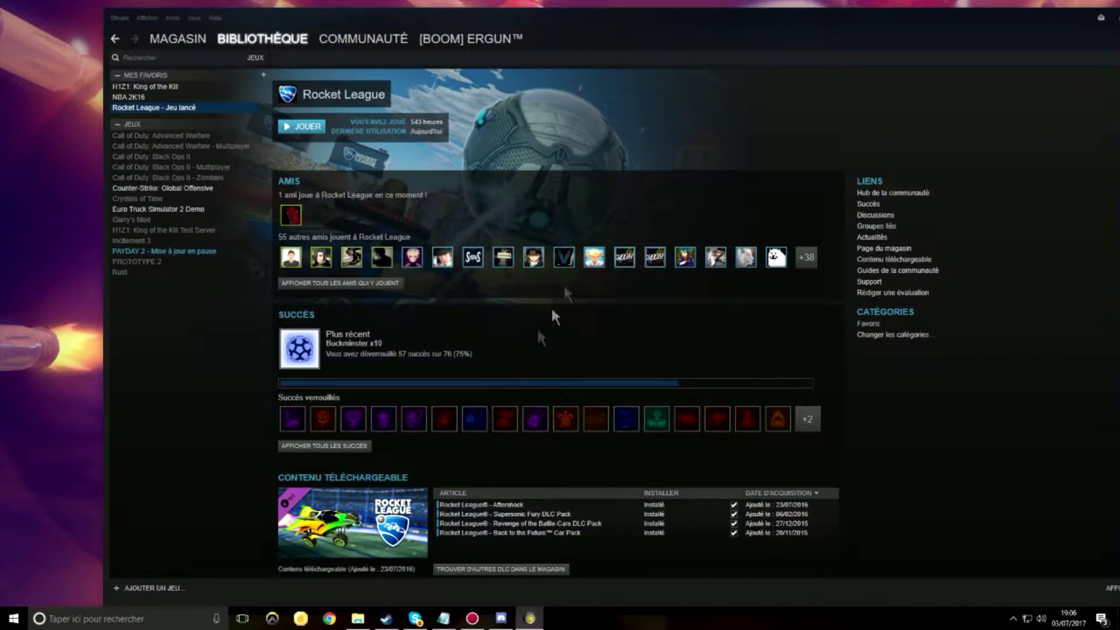
double_click(670, 27)
drag(1051, 30, 1013, 61)
click(1023, 55)
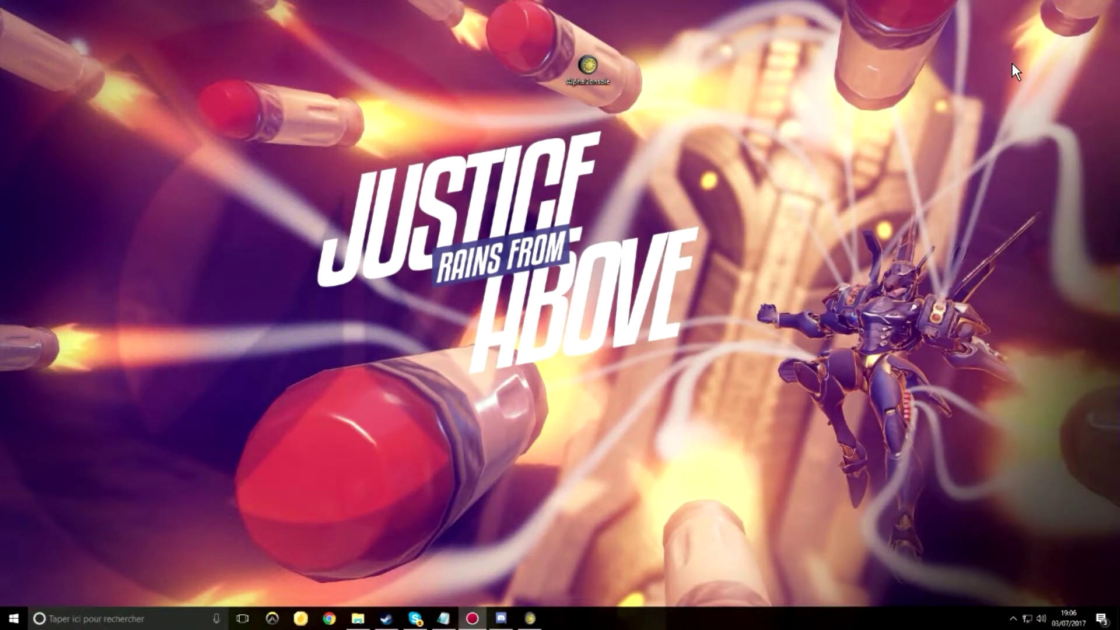
click(530, 618)
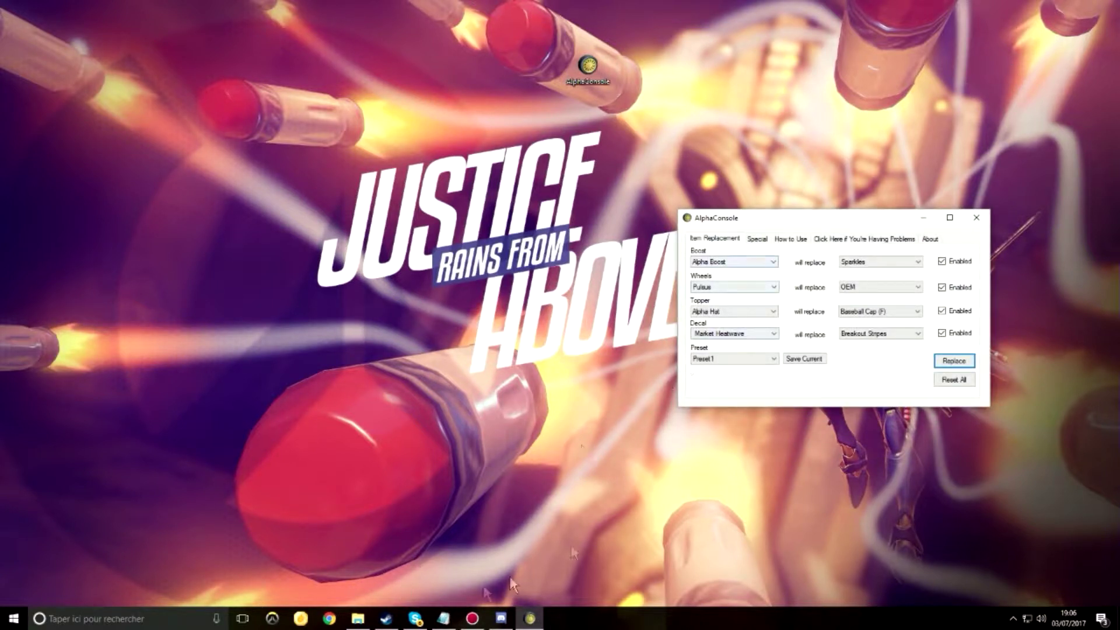
click(975, 220)
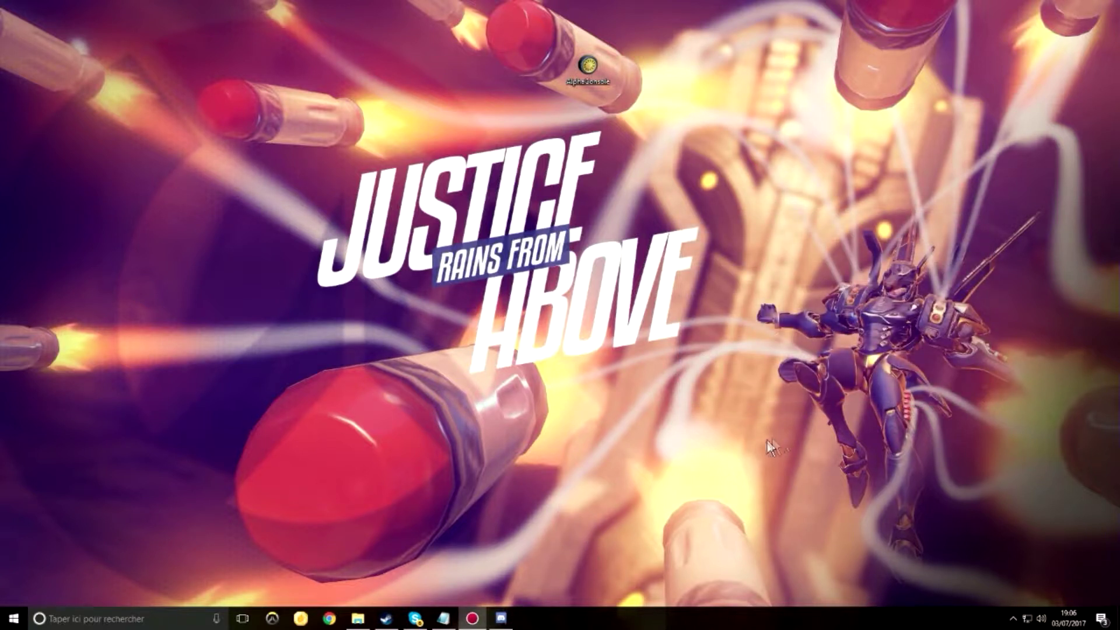
- Switch to Discord, open the AlphaConsole server and look through its channel list and welcome messages
click(501, 618)
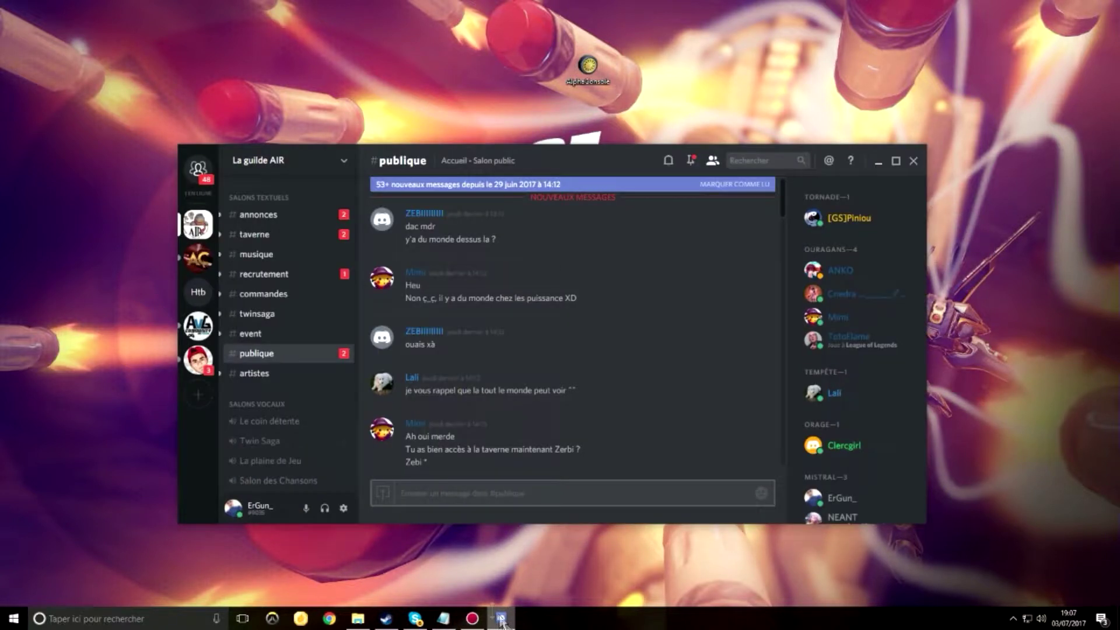
click(198, 258)
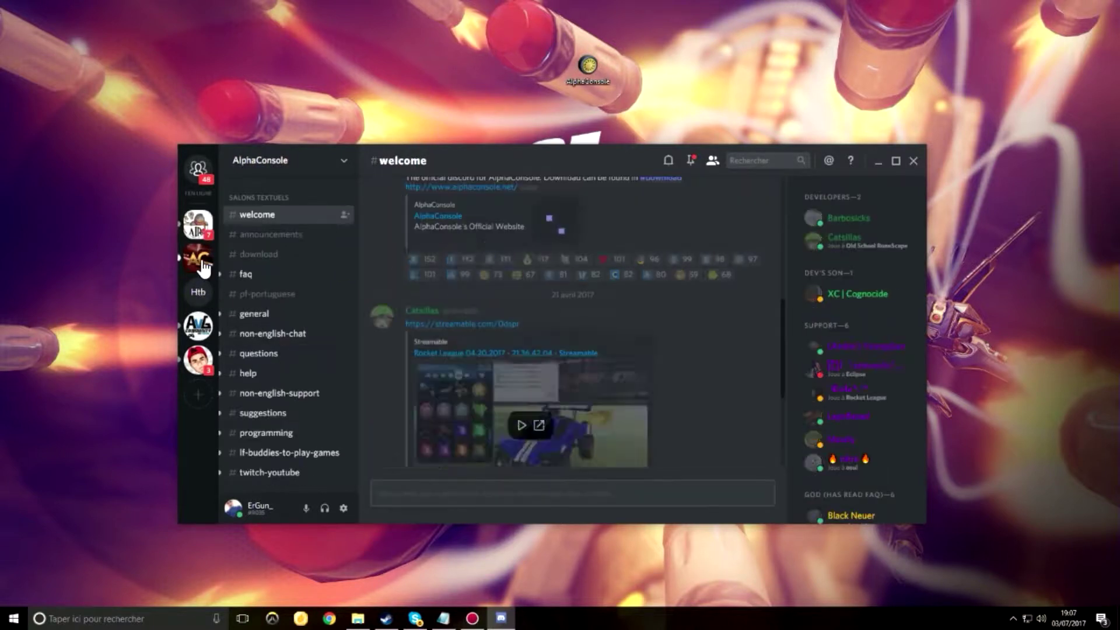
scroll(257, 389, down, 2)
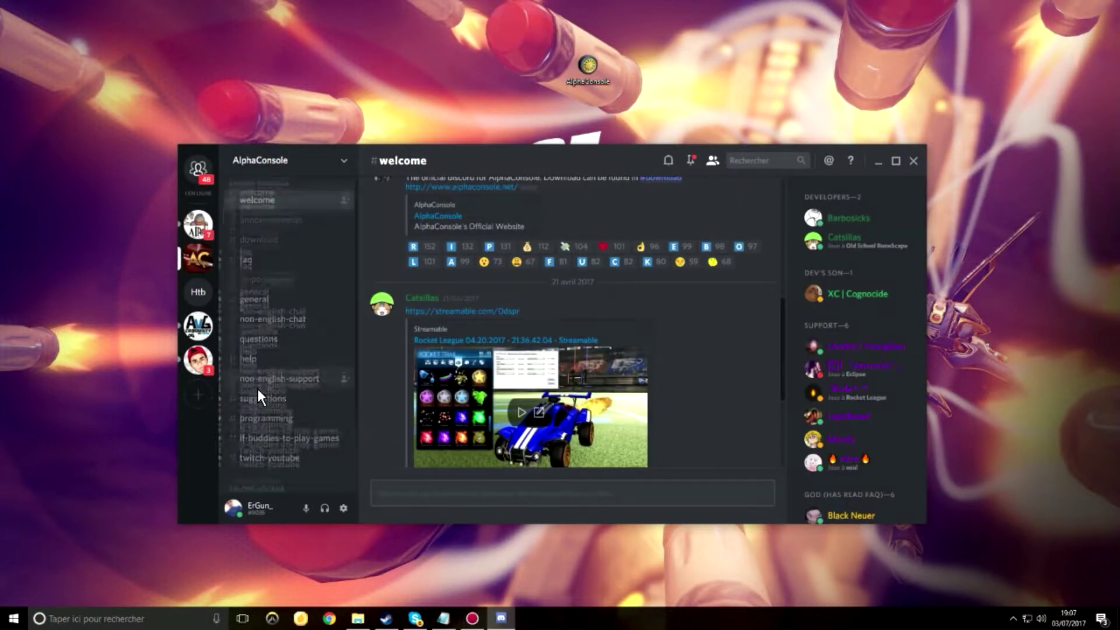
scroll(460, 411, down, 3)
scroll(327, 425, up, 2)
scroll(667, 387, up, 1)
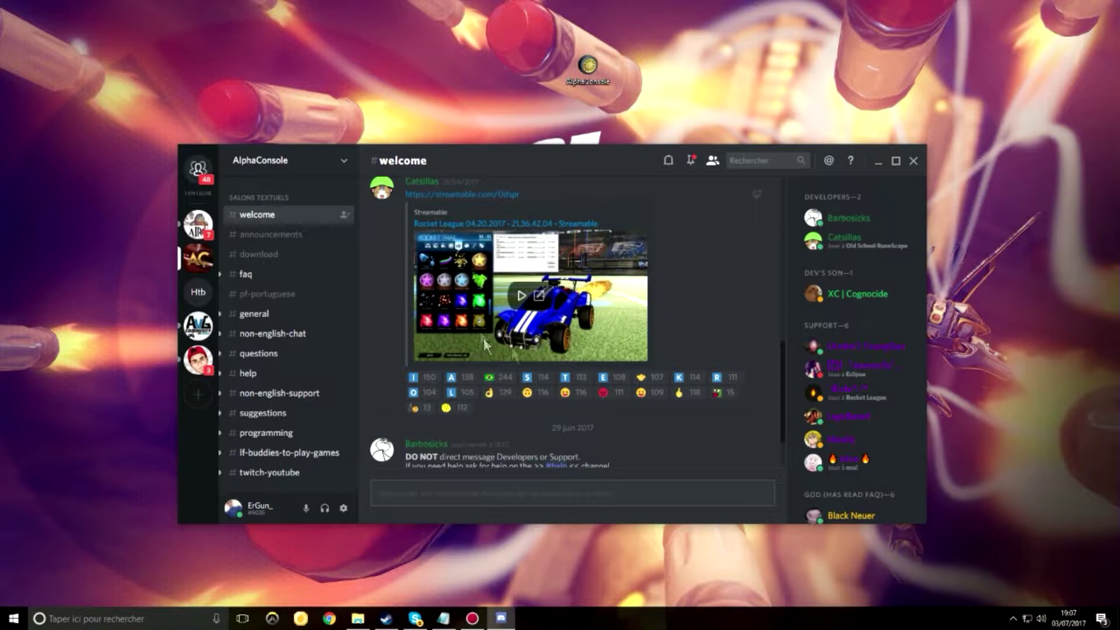
scroll(526, 297, down, 2)
scroll(571, 304, up, 4)
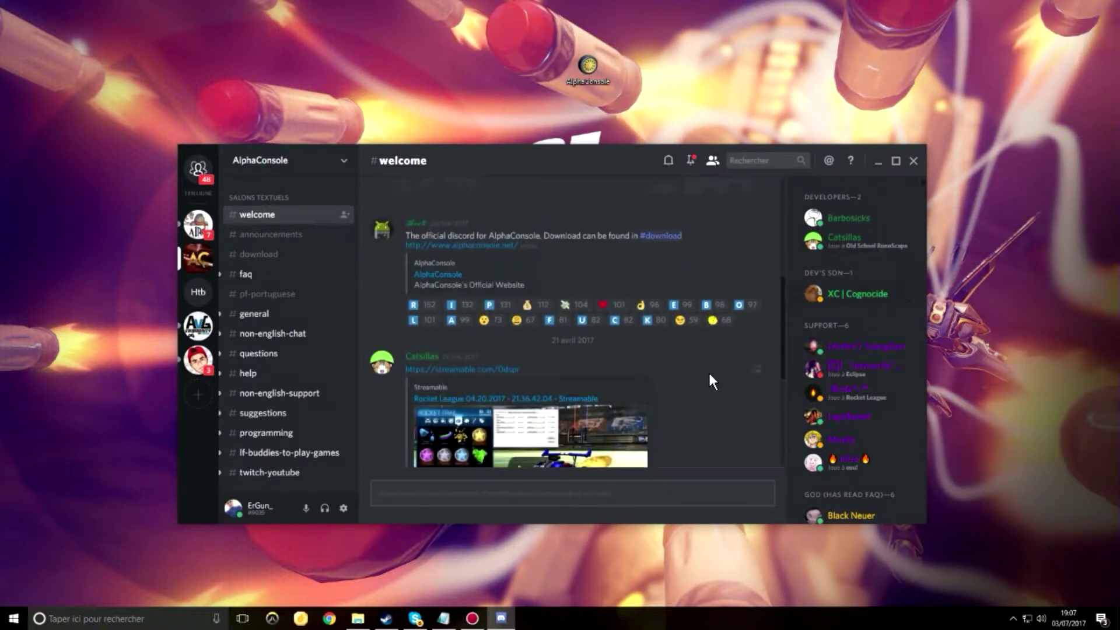
scroll(519, 410, down, 3)
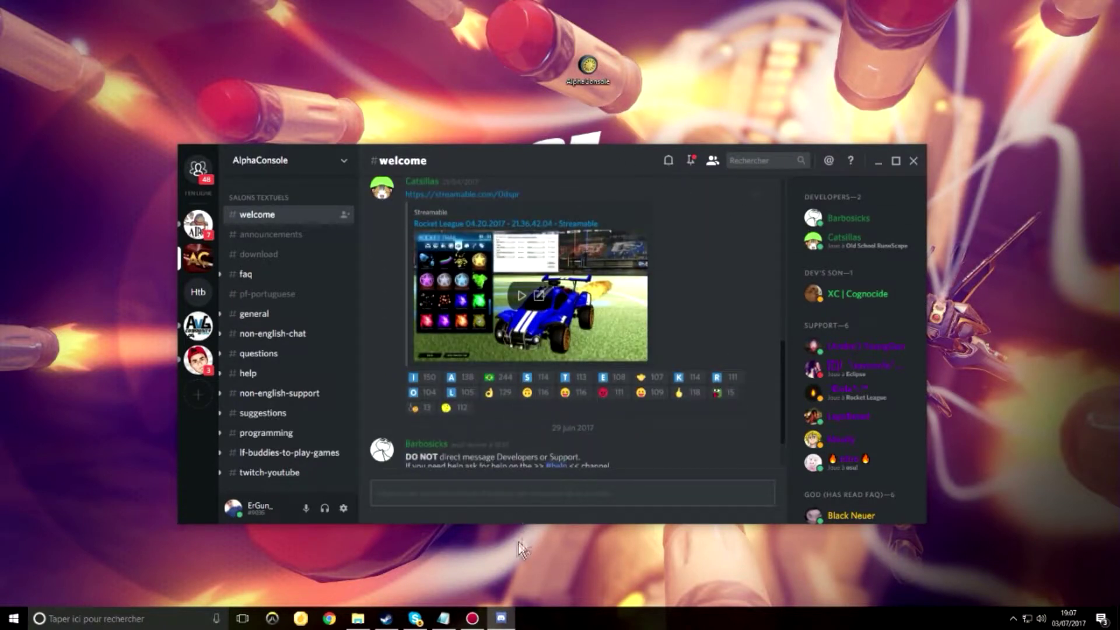
- Show the Discord invite link in Notepad, put Notepad away and open the AlphaConsole server's download channel
click(444, 618)
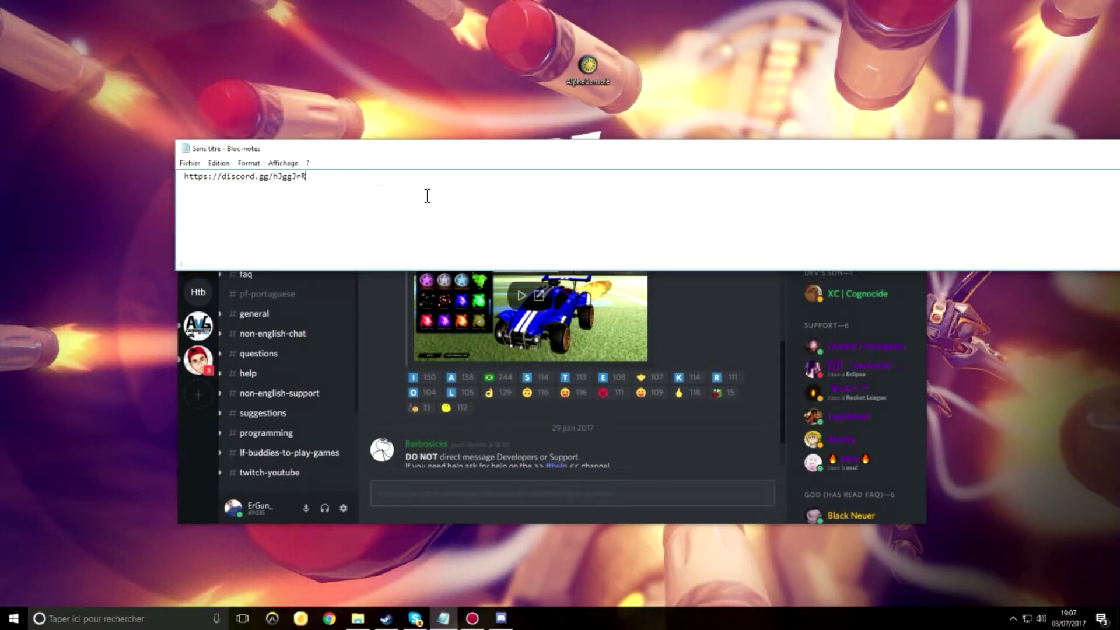
click(1040, 154)
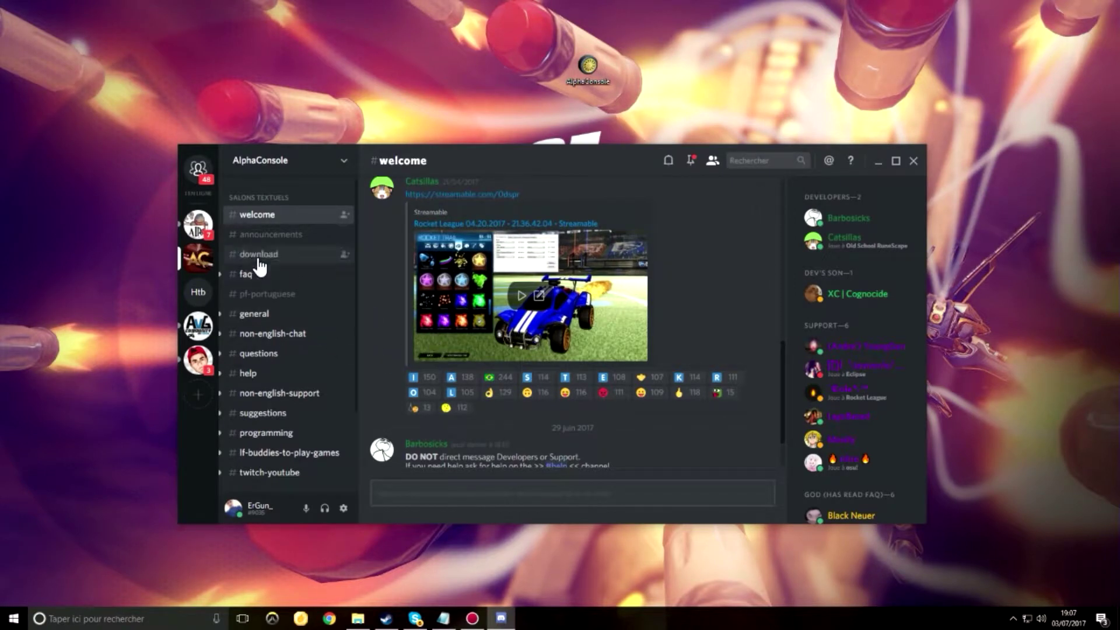
click(285, 256)
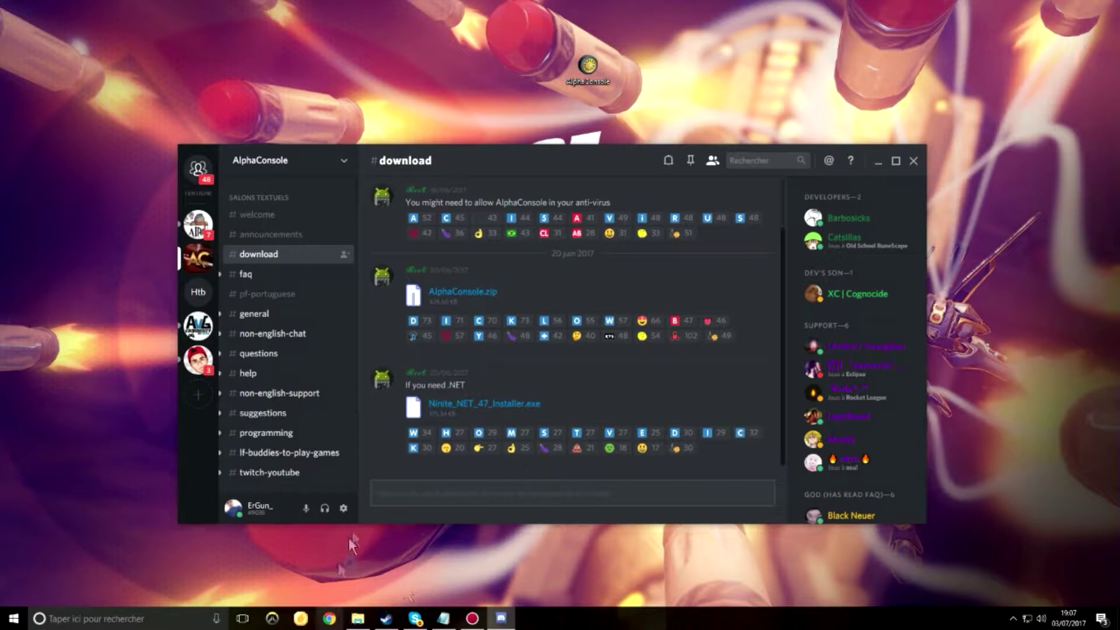
- Switch to Chrome, search the web for "discord" and open the Discord website
click(329, 619)
click(542, 242)
text(discord)
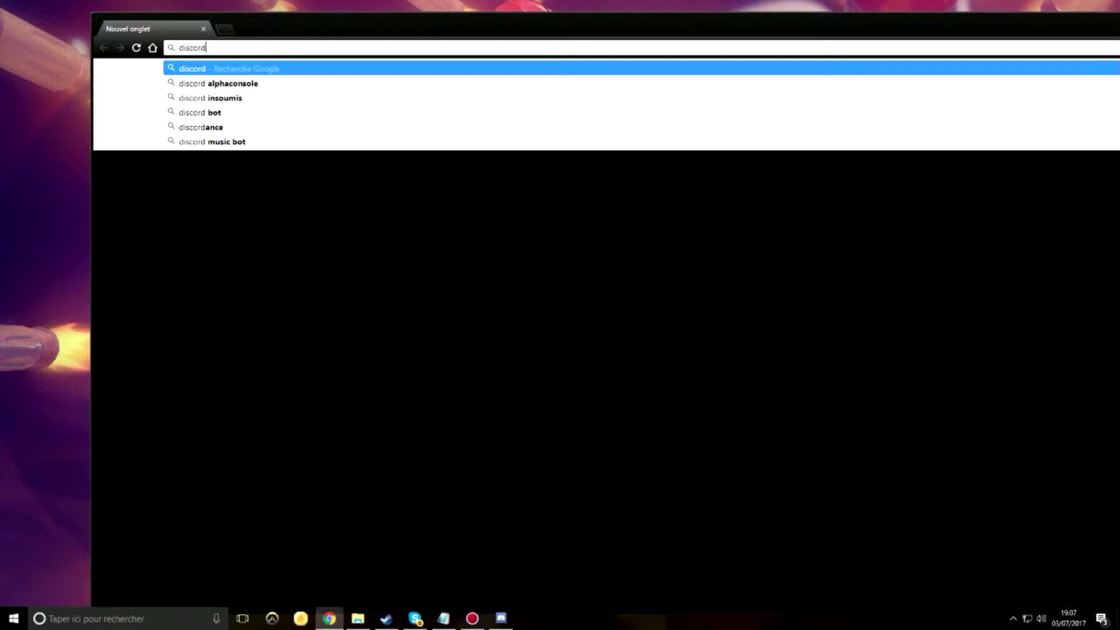
key(Return)
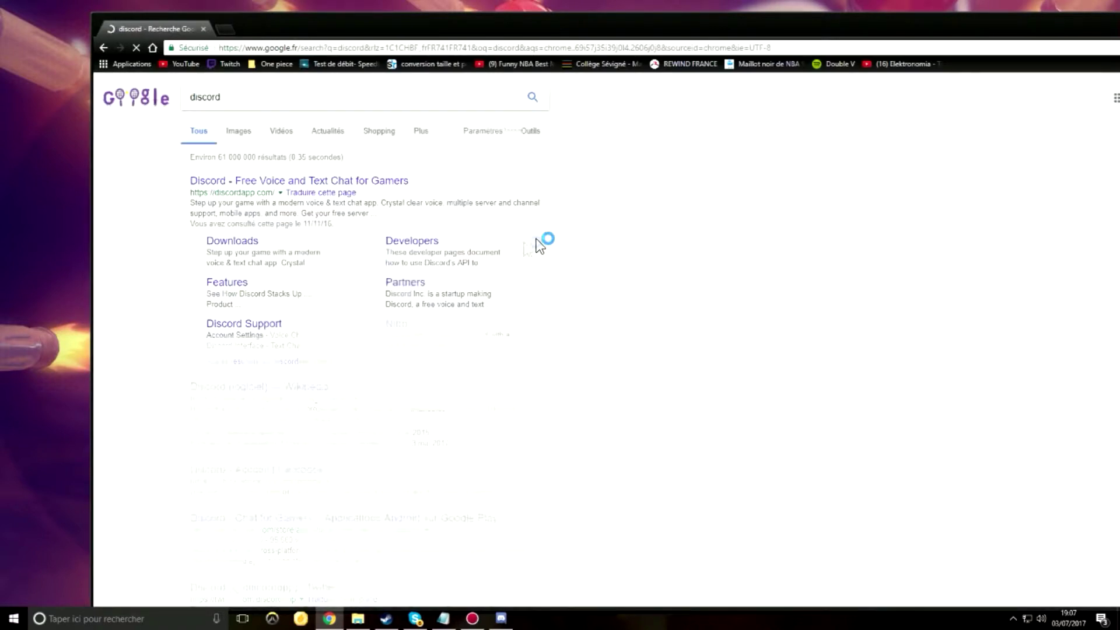
click(257, 181)
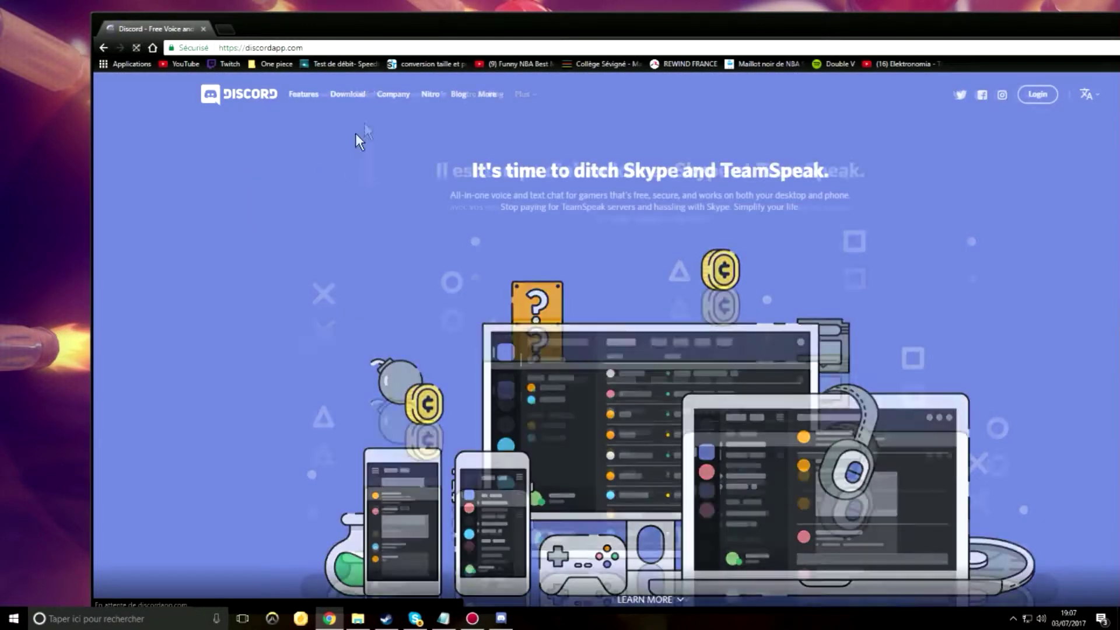
- Start downloading the Discord installer for Windows and cancel the download
click(570, 263)
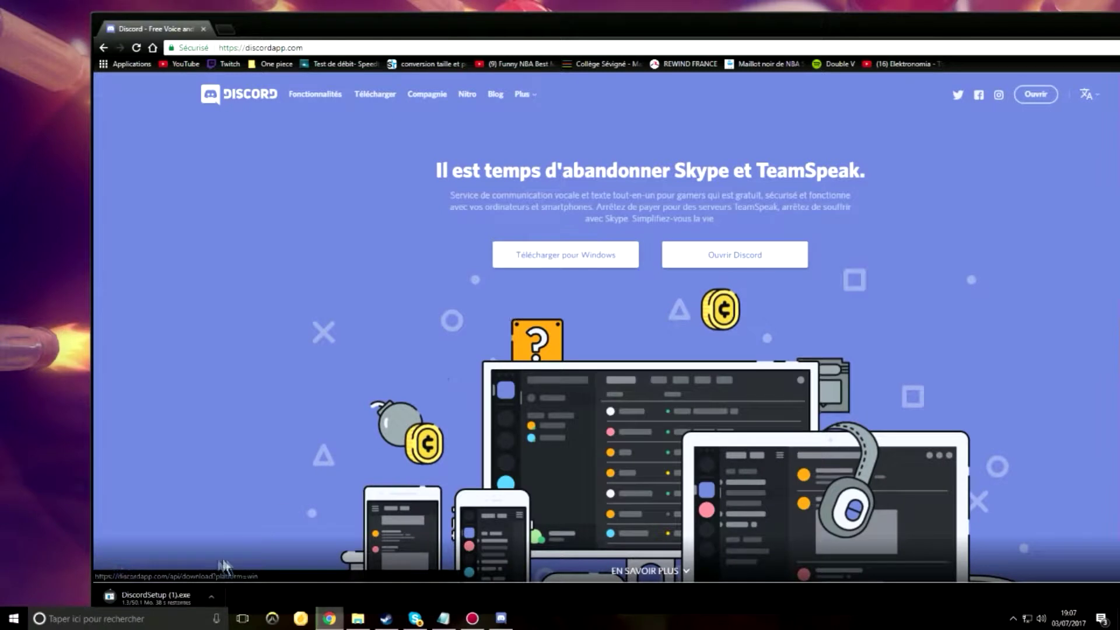
right_click(156, 602)
click(178, 589)
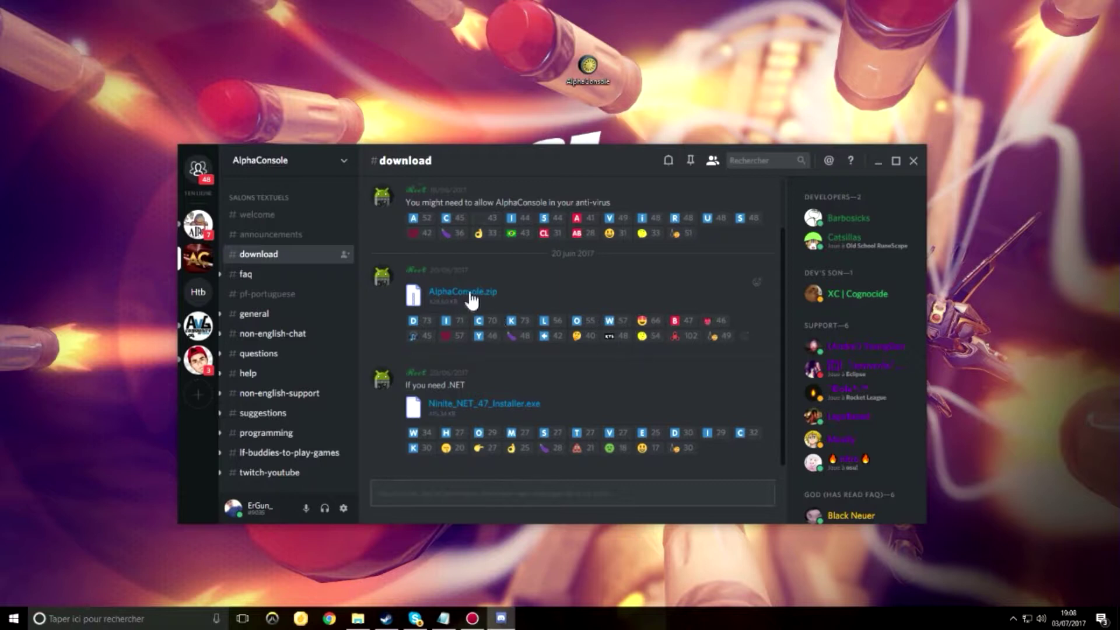
- Download AlphaConsole.zip from the Discord download channel through Chrome and close the browser
scroll(434, 277, up, 2)
scroll(443, 354, down, 2)
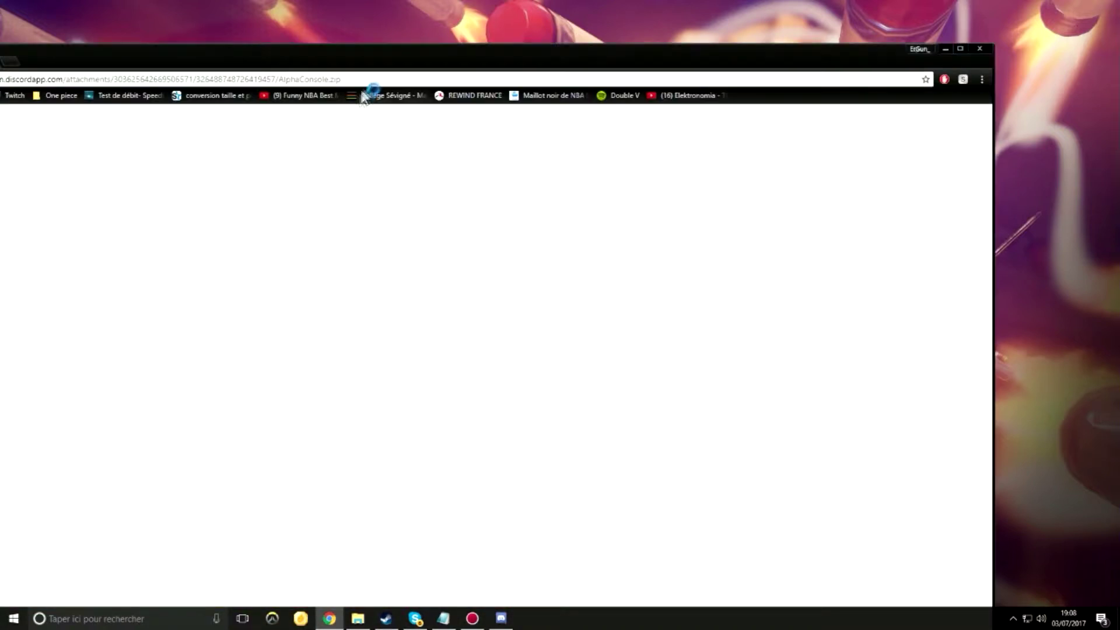
drag(395, 59, 538, 2)
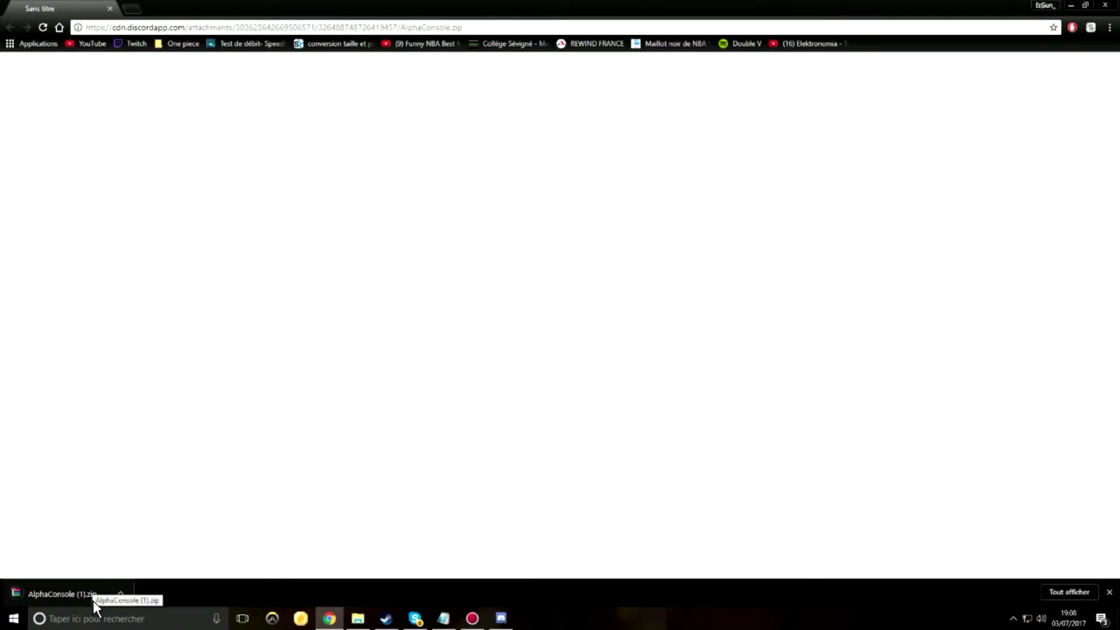
right_click(75, 591)
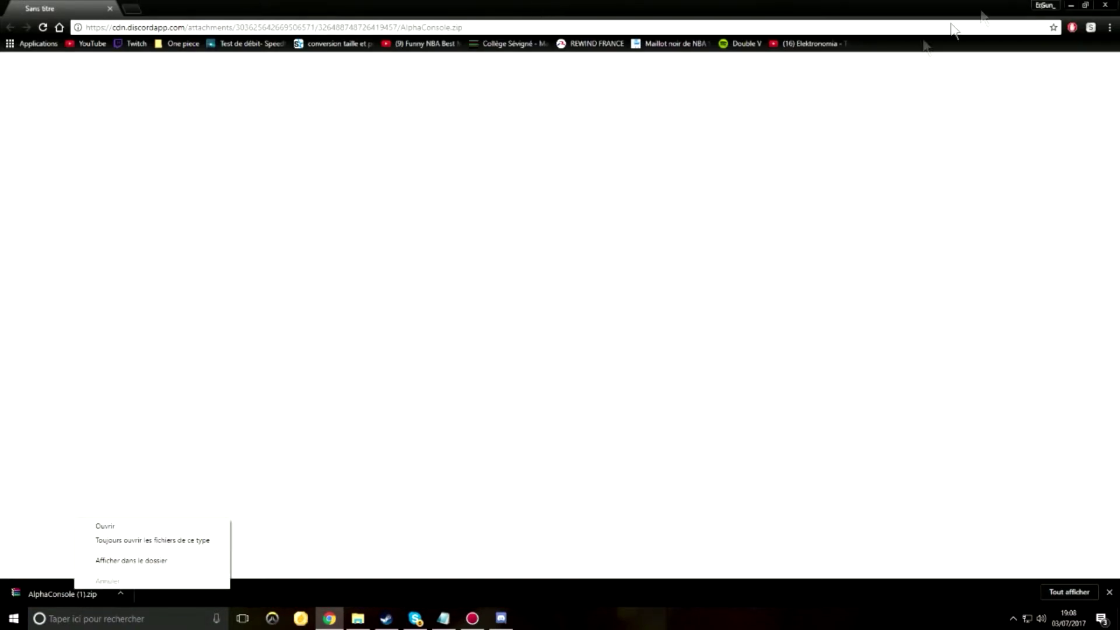
click(1115, 8)
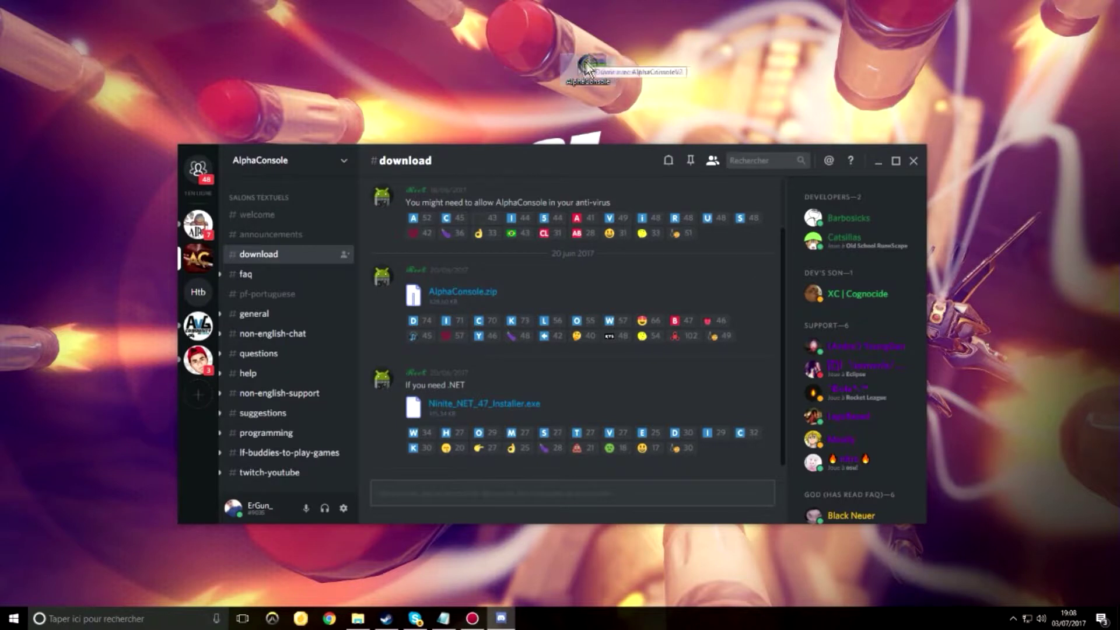
- Open the AlphaConsole.zip archive on the desktop to examine its contents, and close WinRAR with its licence reminder
double_click(590, 17)
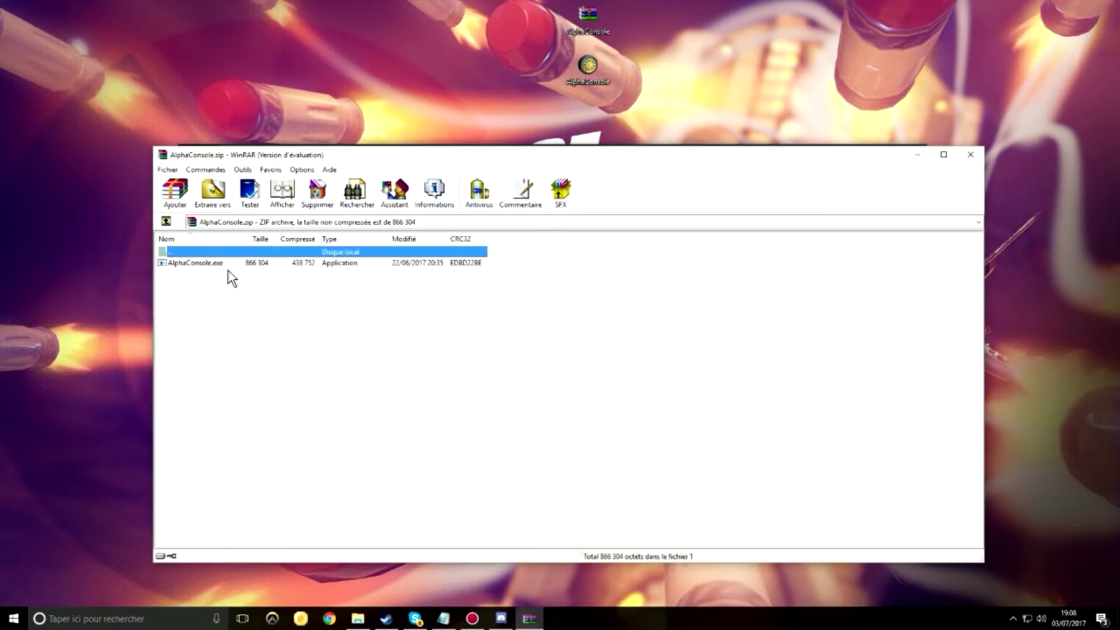
click(659, 324)
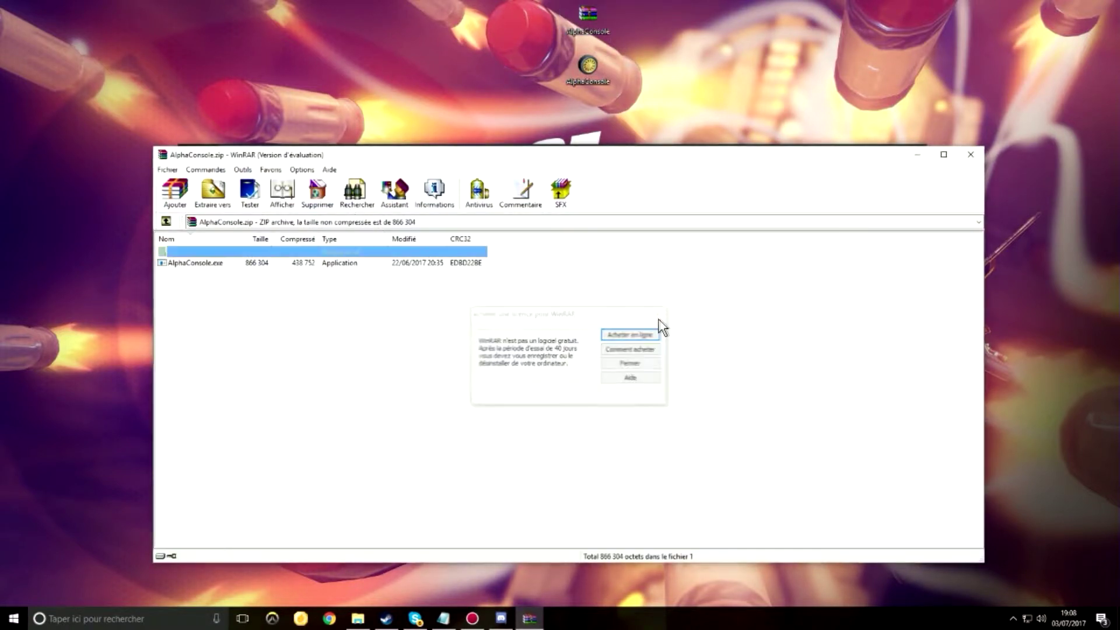
click(972, 154)
- Extract AlphaConsole.zip directly onto the desktop, replacing the existing AlphaConsole.exe, and delete the archive
right_click(582, 10)
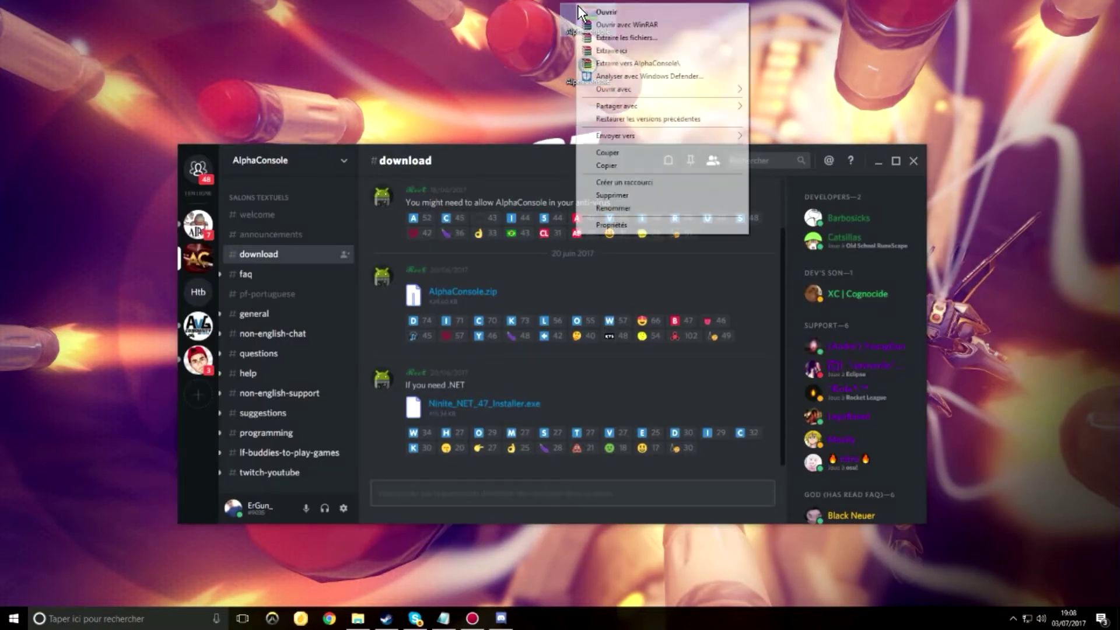
click(609, 51)
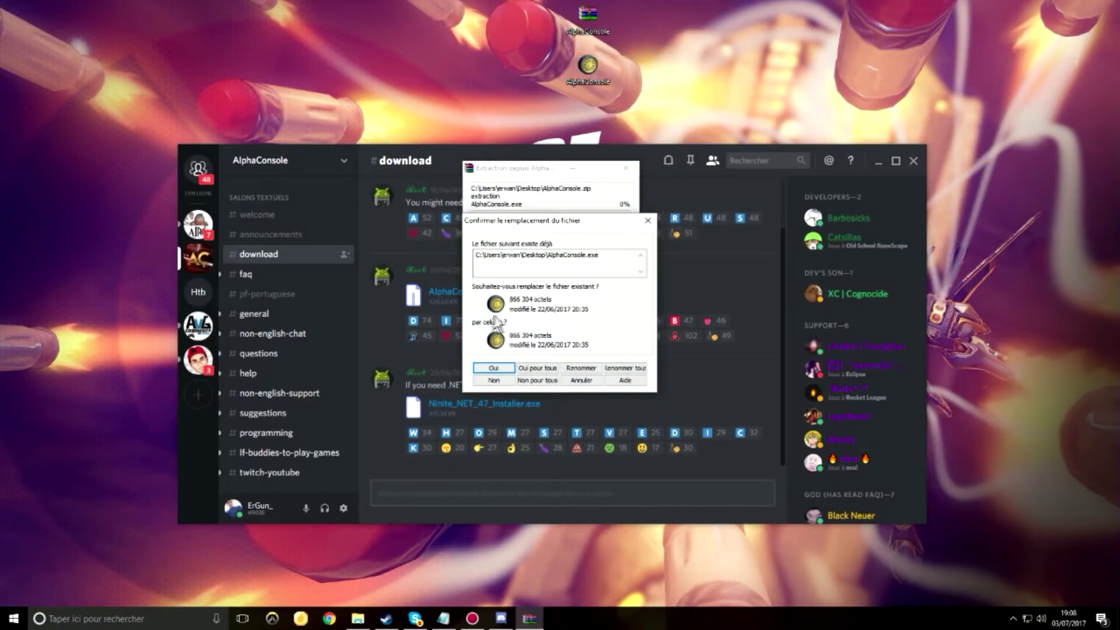
click(509, 369)
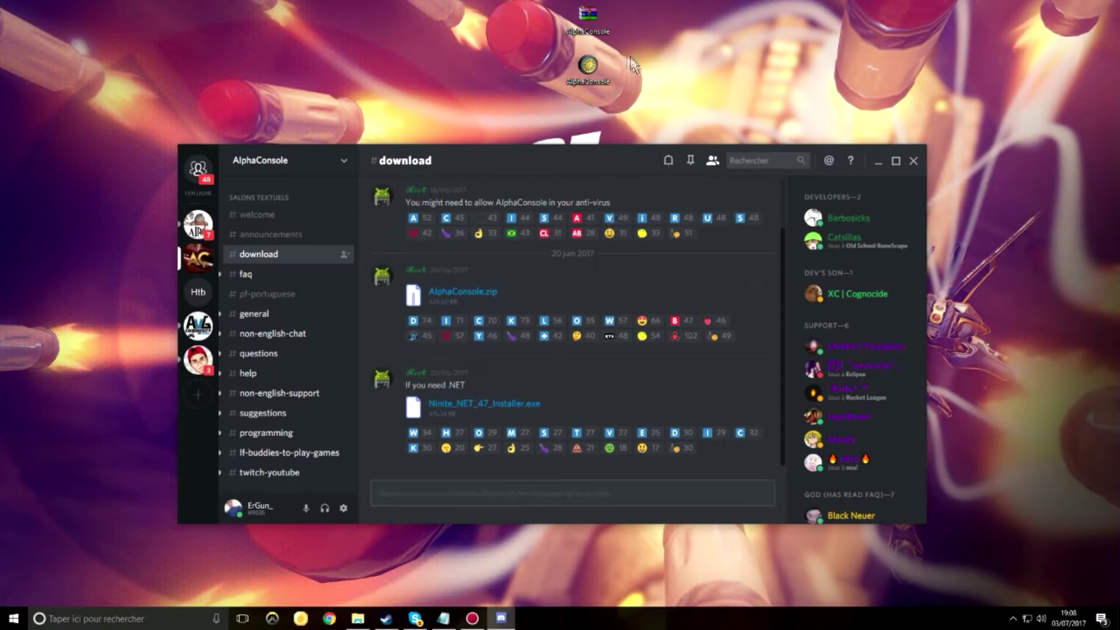
right_click(601, 27)
click(634, 216)
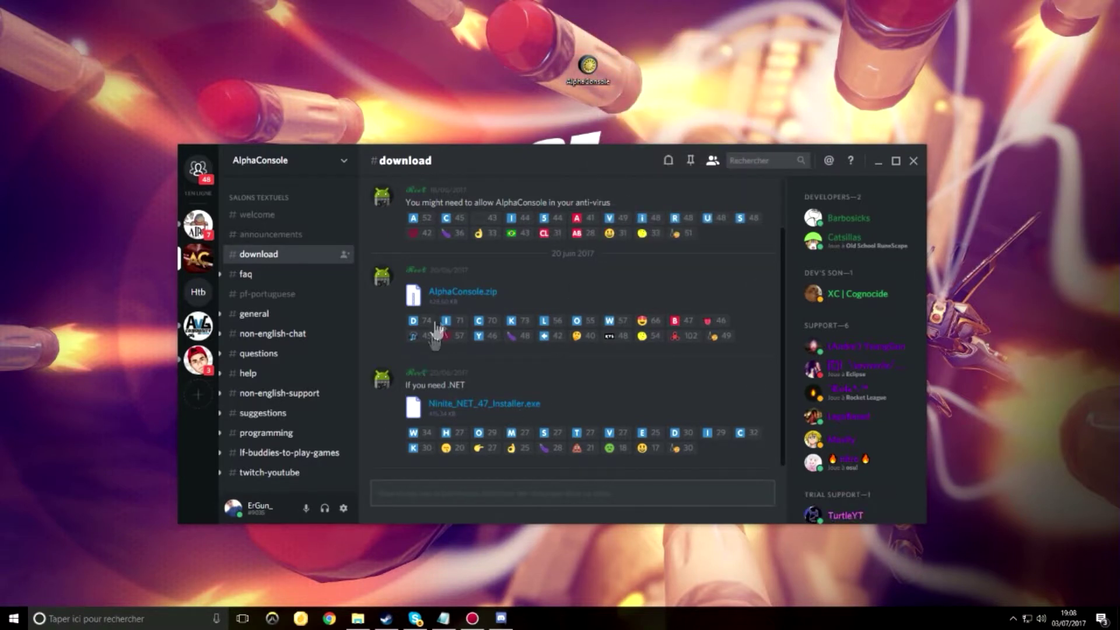
- Launch the extracted AlphaConsole from the desktop to check that it opens, and close it
click(709, 211)
double_click(589, 68)
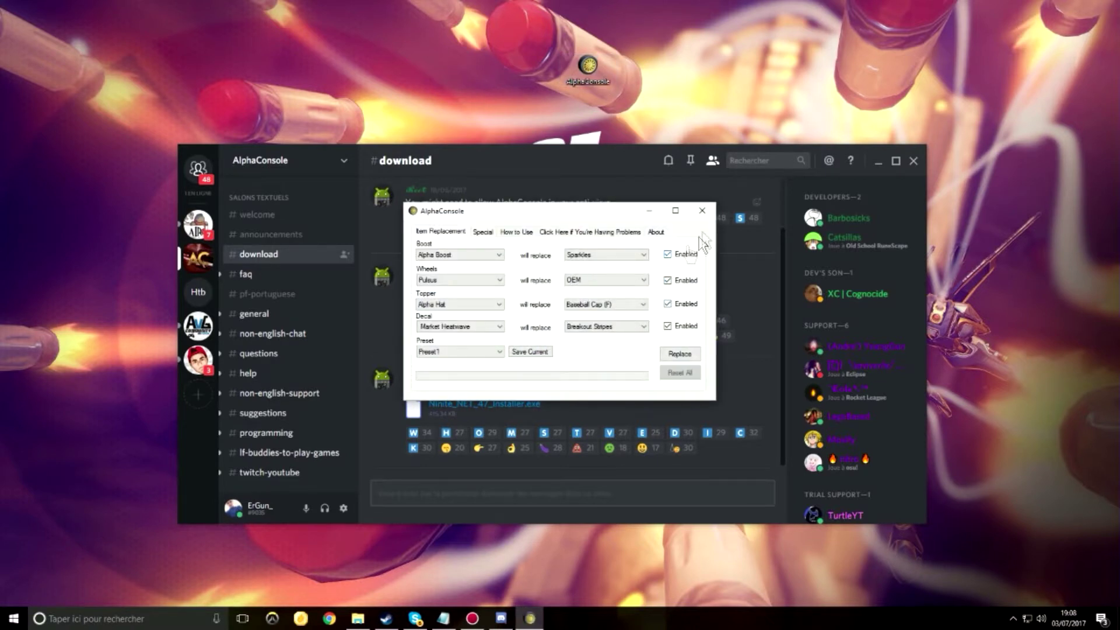
click(701, 210)
- Close the Discord window and move the AlphaConsole icon to the upper-left corner of the desktop
click(913, 160)
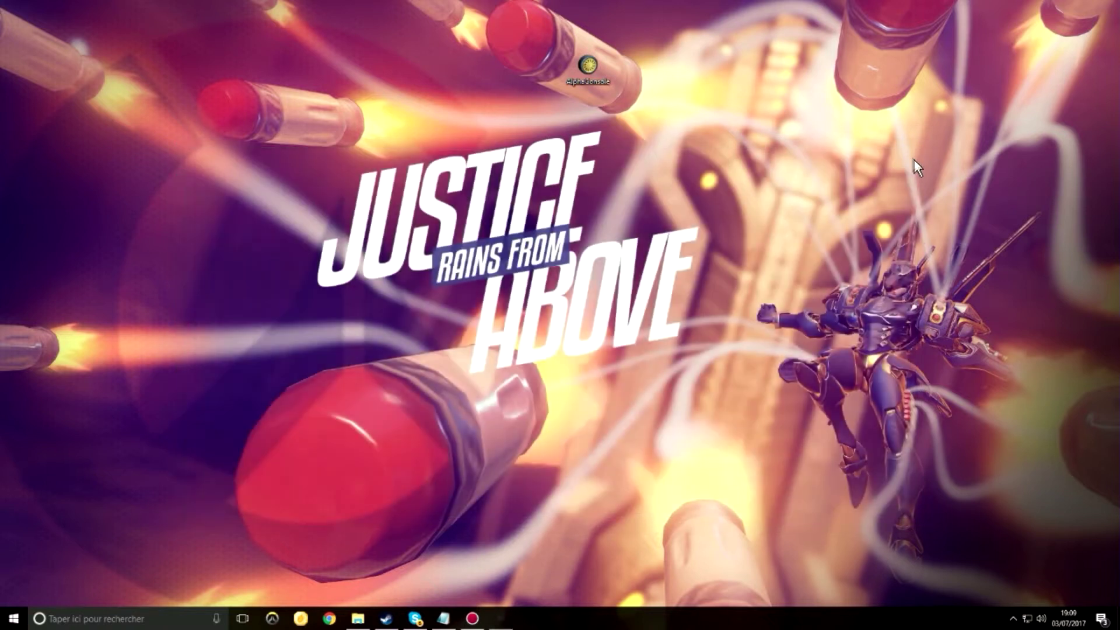
drag(589, 78, 33, 28)
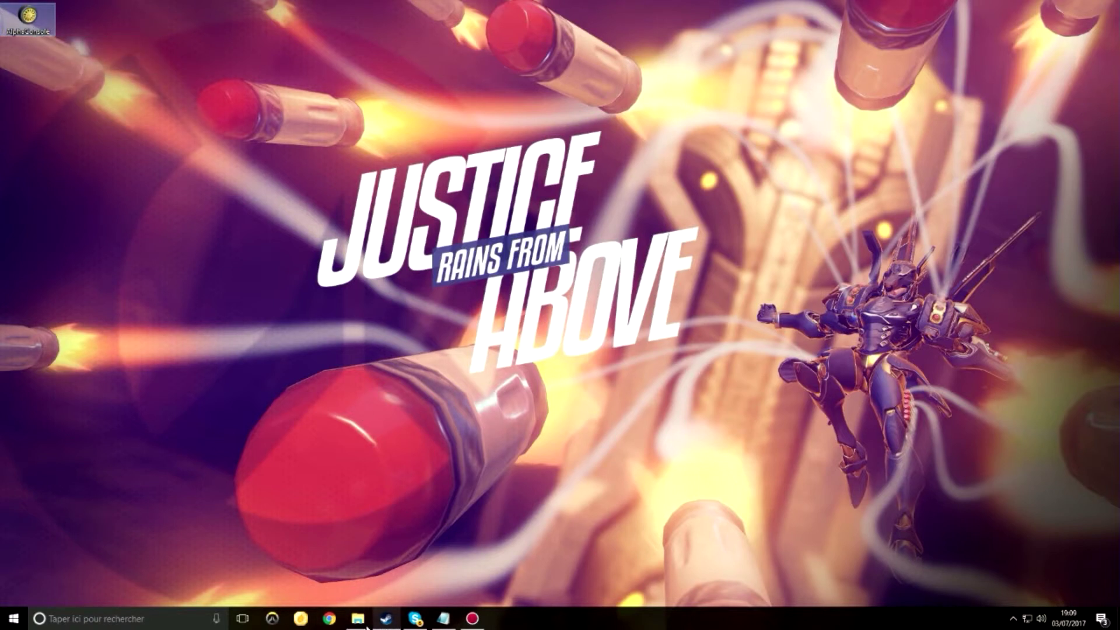
- Bring up Rocket League's library page in Steam, view it maximized, and minimize the Steam window
click(384, 620)
click(384, 620)
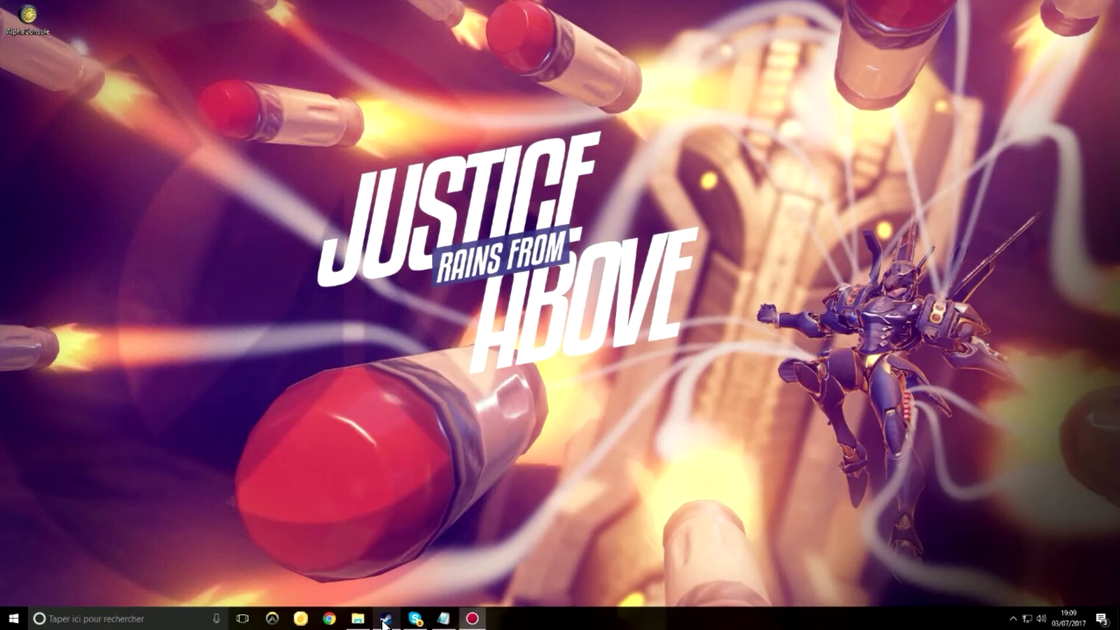
click(384, 620)
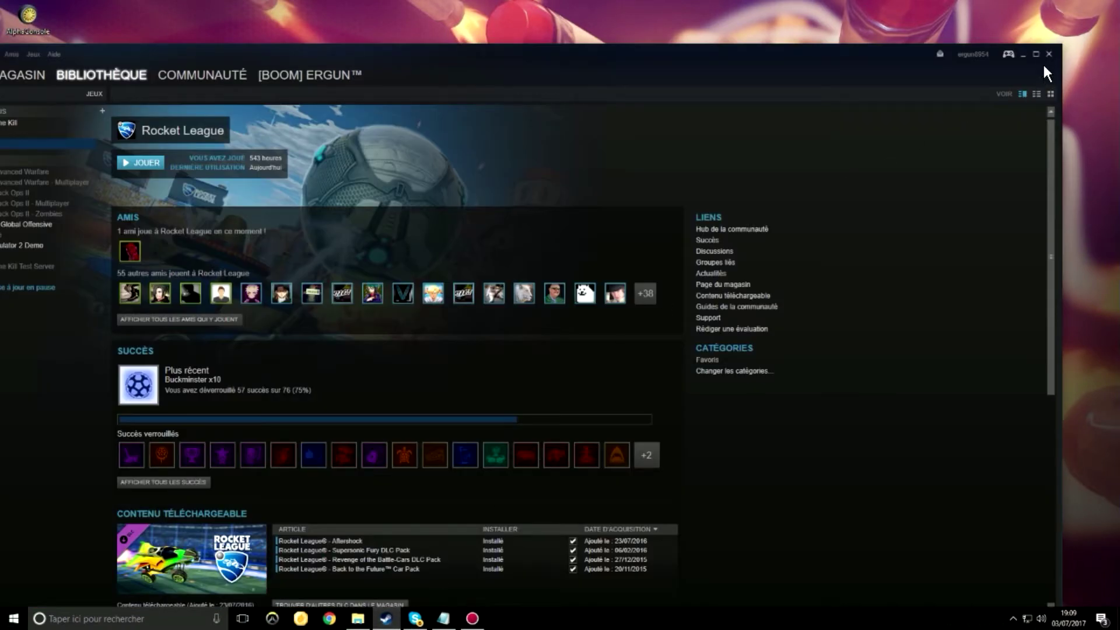
click(1036, 54)
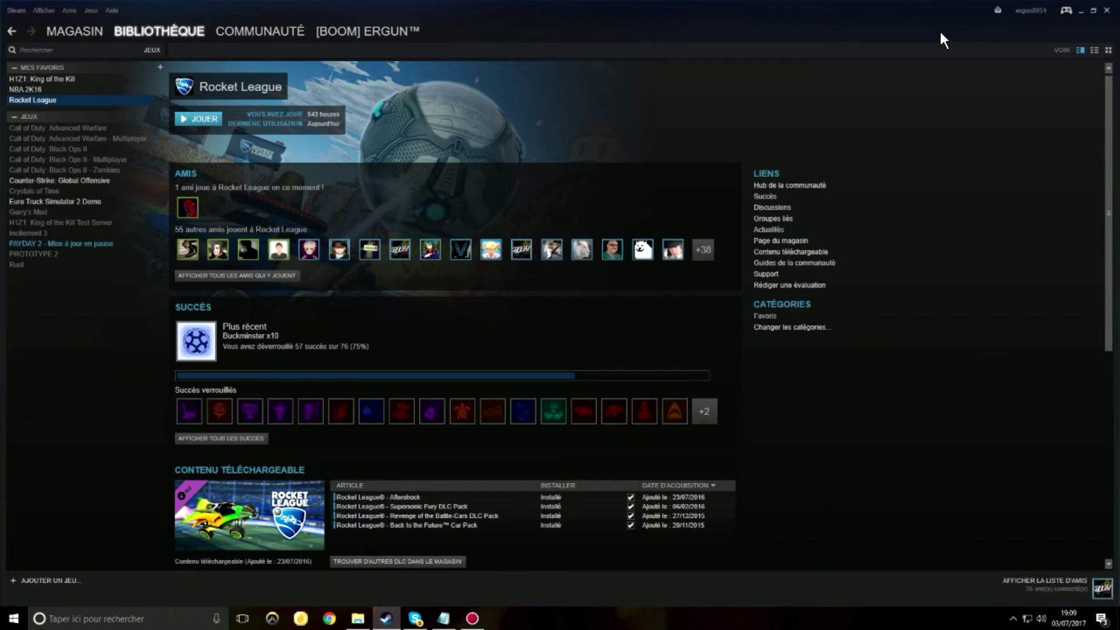
drag(940, 33, 856, 80)
click(1022, 59)
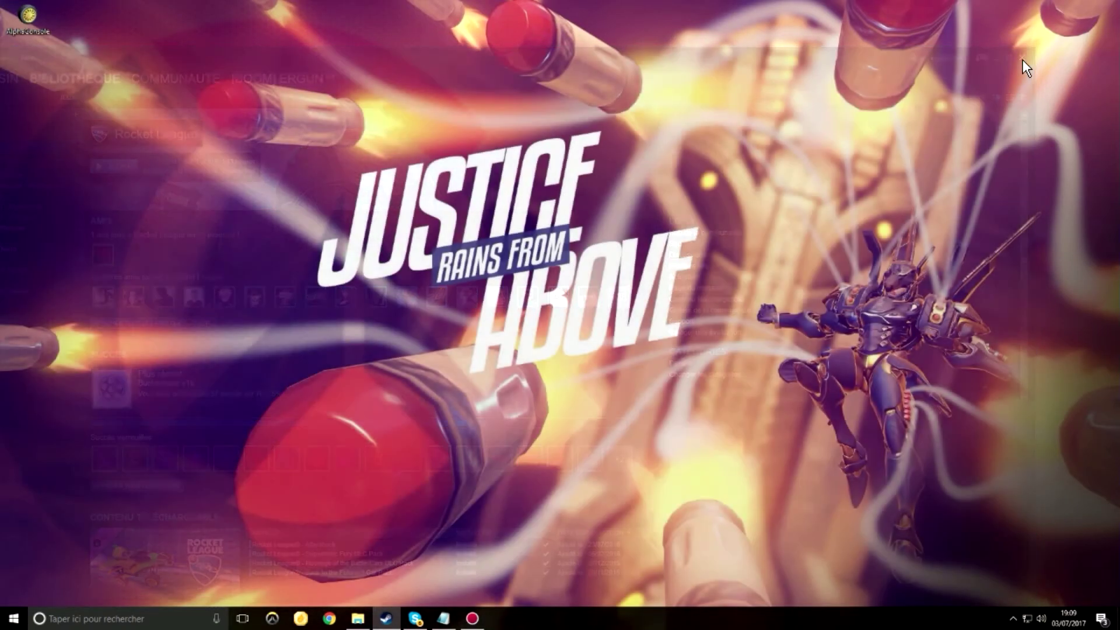